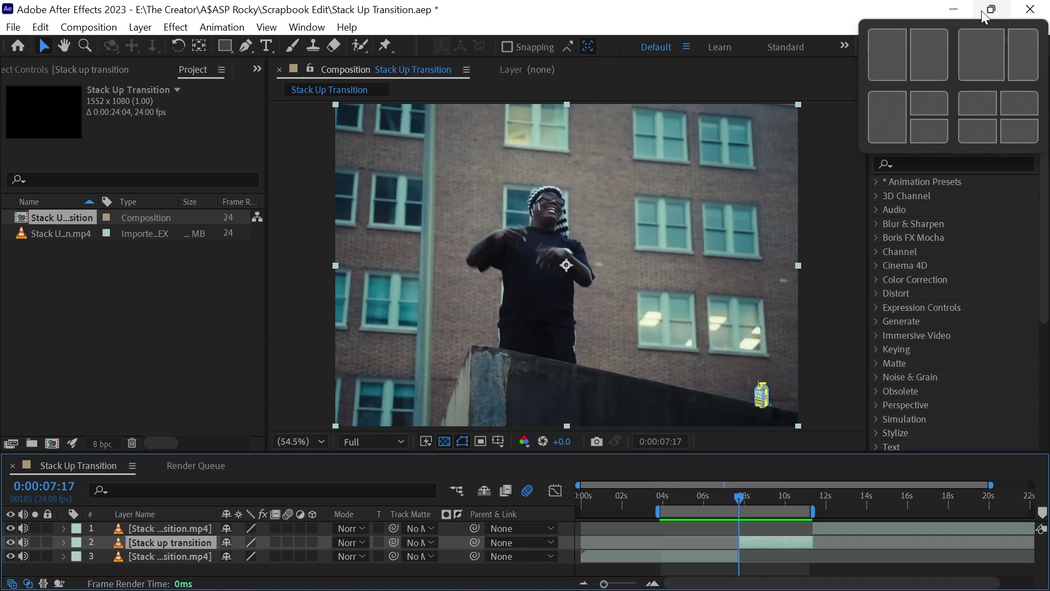
Step: Duplicate the selected clip layer and freeze the copy on the frame at 0:00:07:17
key(ctrl+d)
right_click(753, 199)
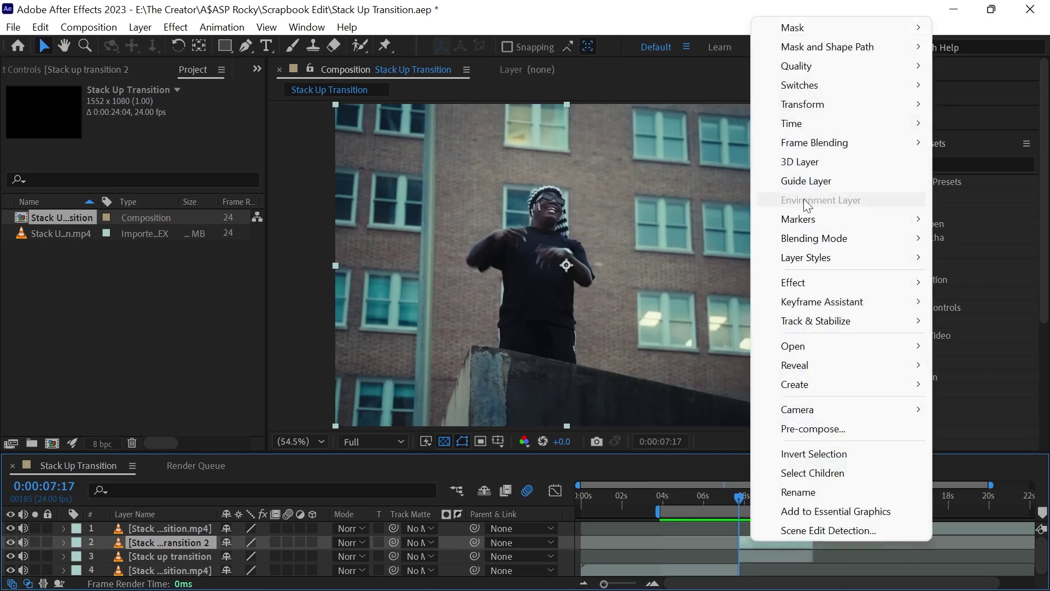
mouse_move(798, 126)
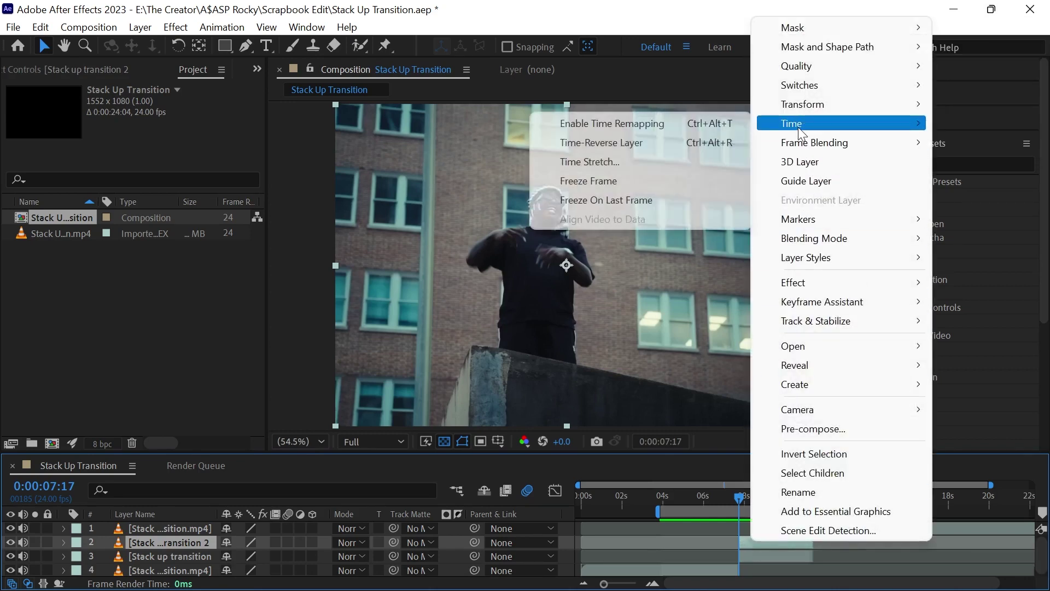
click(684, 179)
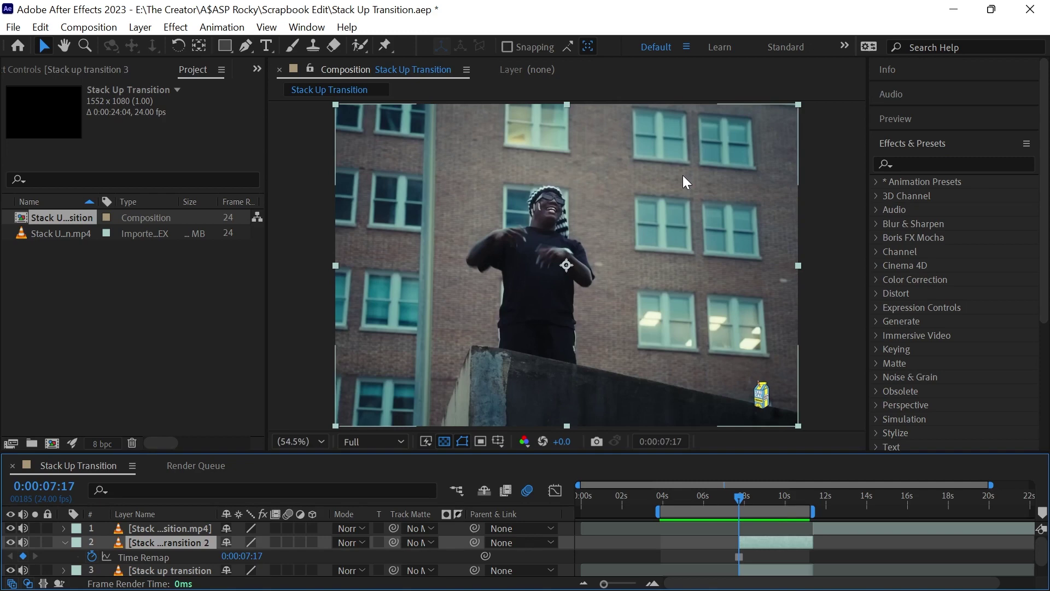
Step: Duplicate the frozen layer and rename the upper copy Head
key(ctrl+d)
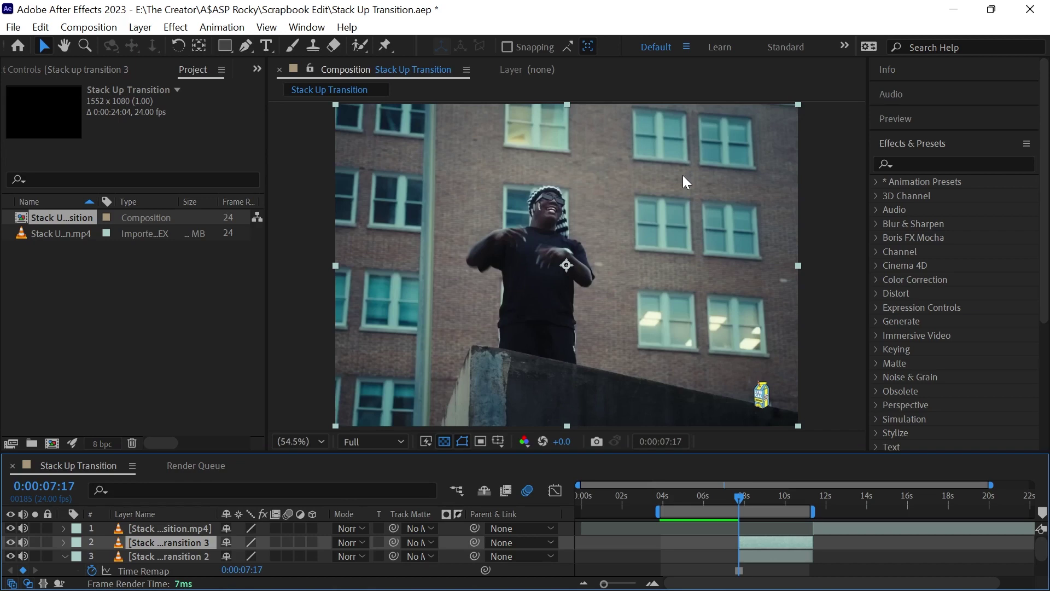
click(64, 556)
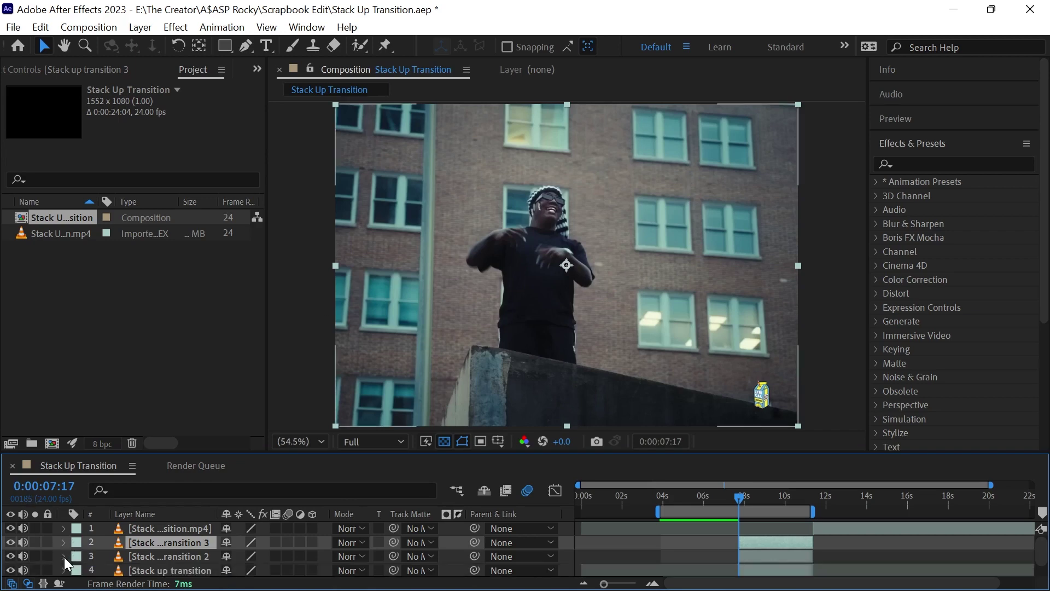
key(Return)
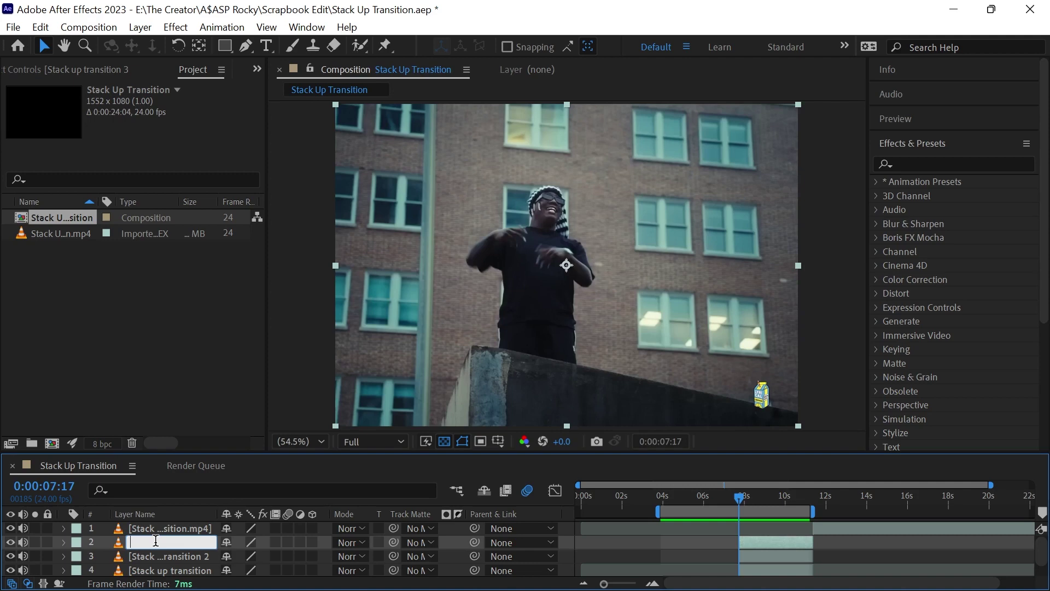
text(Head)
Step: Rename the other frozen layer Body and the clip layer beneath it Backgroung
click(174, 558)
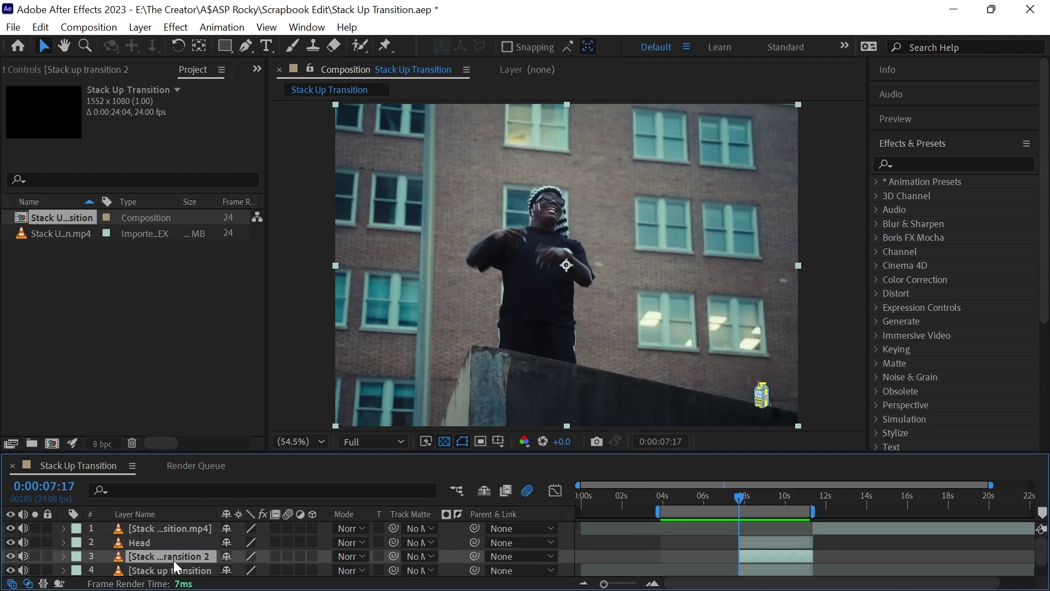
key(Return)
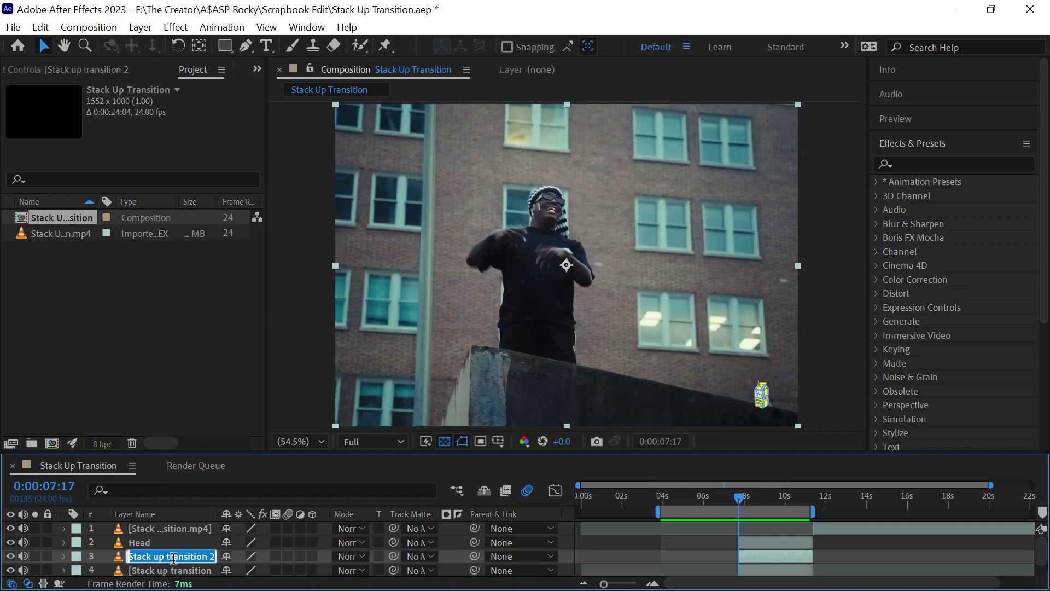
text(Body)
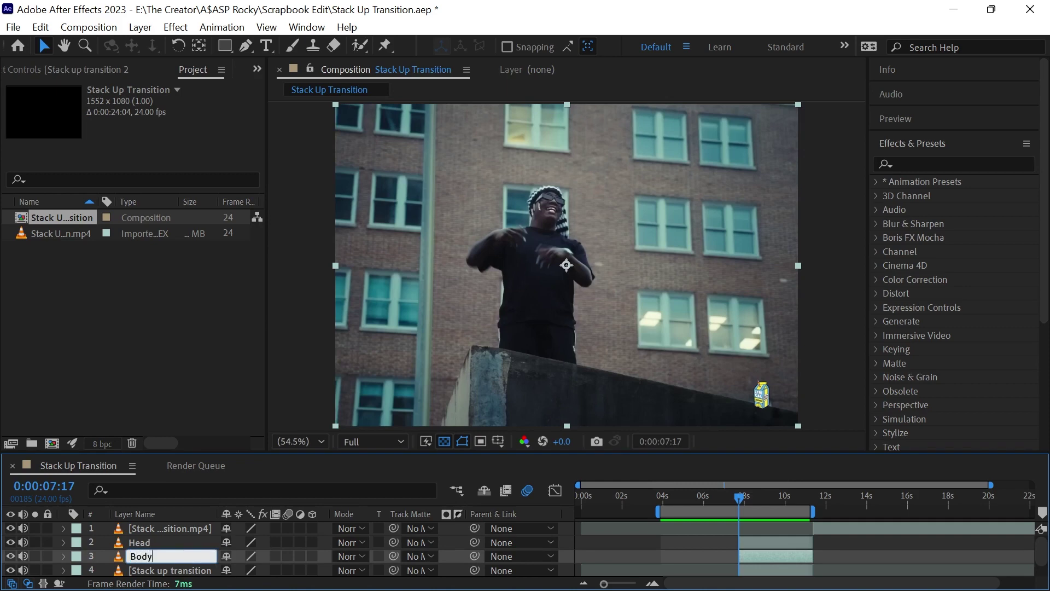
click(186, 571)
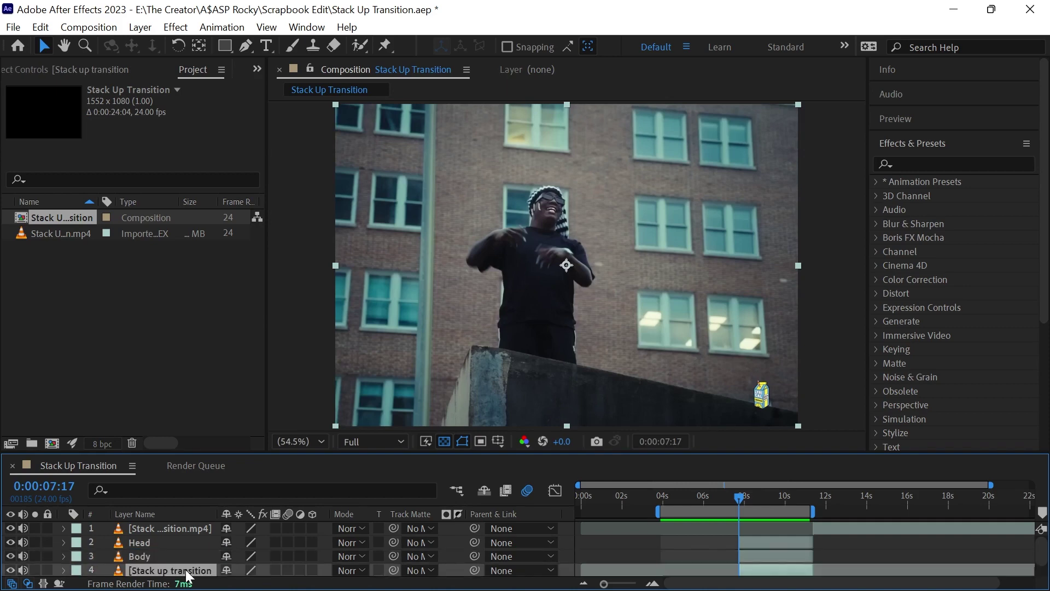
Step: Open the Head layer on its own and start a Pen mask from the chin up the left side of the face
double_click(770, 544)
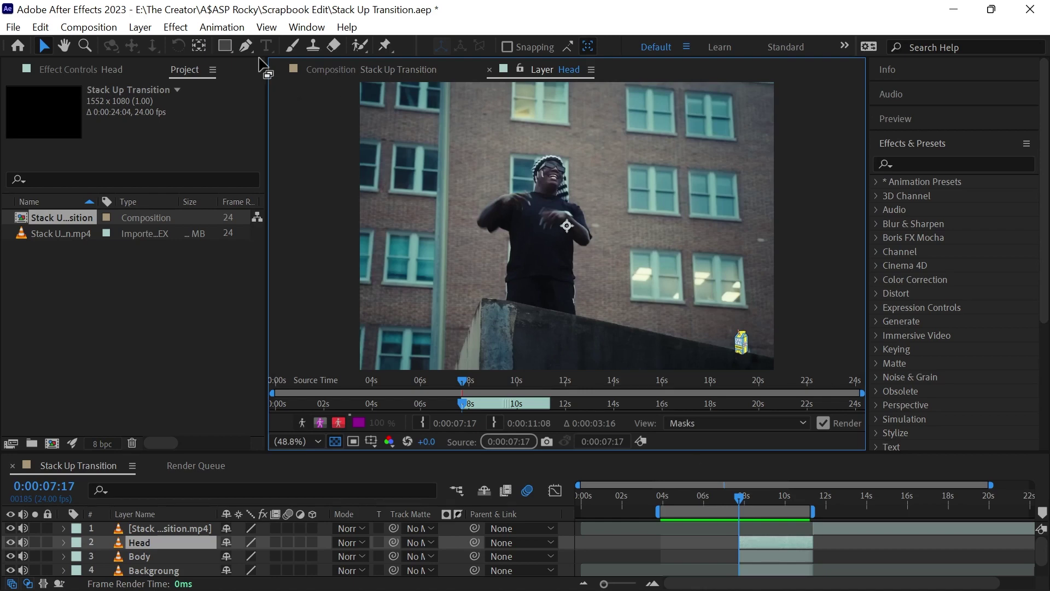
click(246, 46)
scroll(519, 175, up, 2)
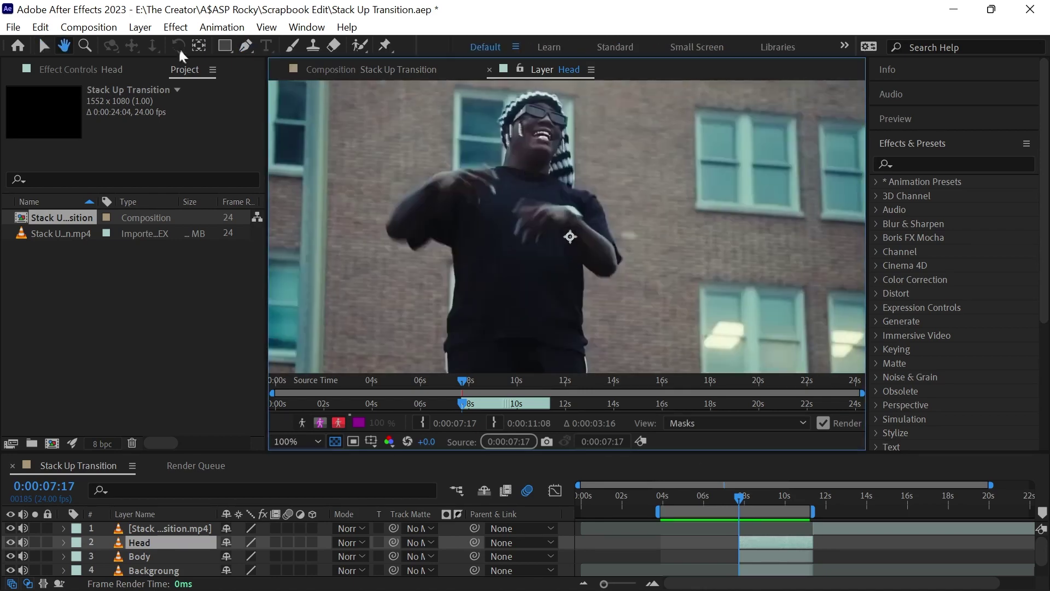
click(245, 46)
click(525, 172)
click(514, 169)
click(506, 168)
click(505, 160)
click(505, 153)
click(504, 146)
click(501, 138)
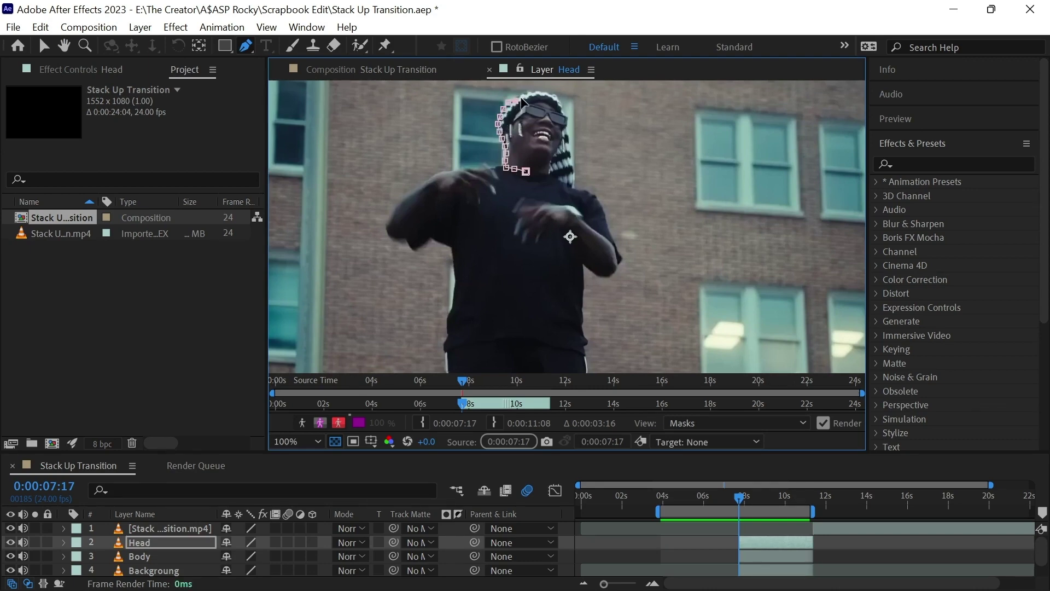
Step: Continue the head mask over the top of the hair and down the right side of the face
click(541, 92)
click(549, 93)
click(557, 97)
click(561, 104)
click(562, 111)
click(562, 114)
scroll(563, 115, up, 1)
drag(563, 114, 558, 223)
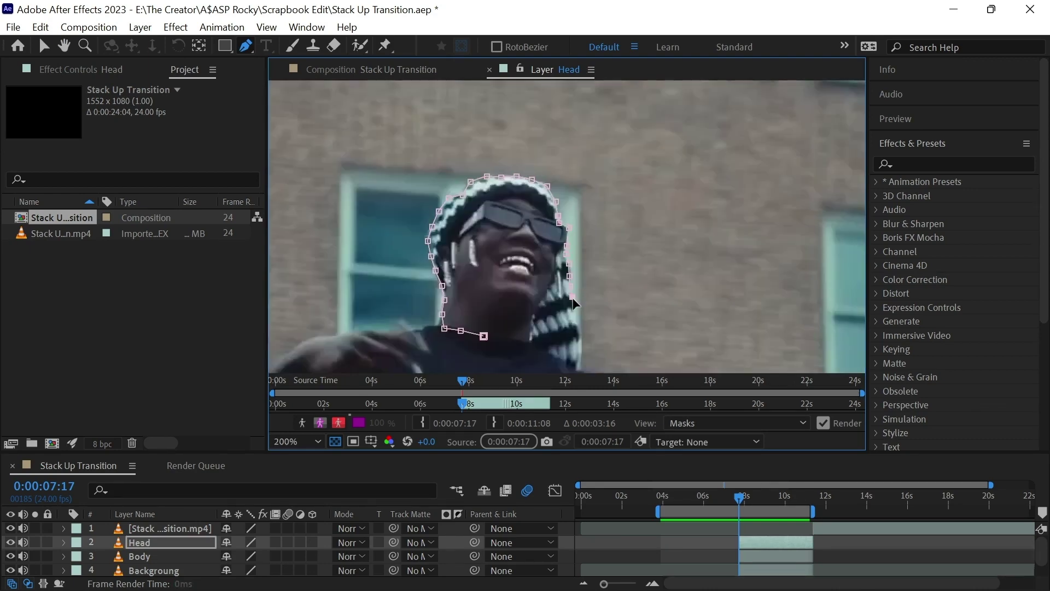
Step: Close the head mask around the braids and along the neckline, then return to the composition with the Selection tool
click(576, 370)
click(563, 352)
click(555, 345)
click(541, 335)
click(528, 330)
click(509, 327)
click(491, 326)
click(480, 322)
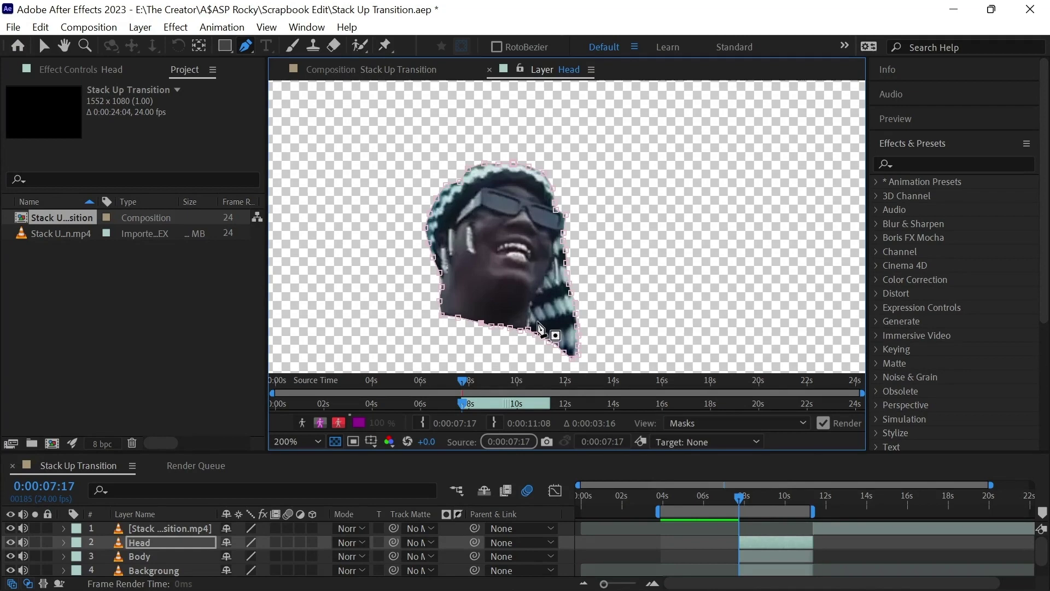
key(shift+slash)
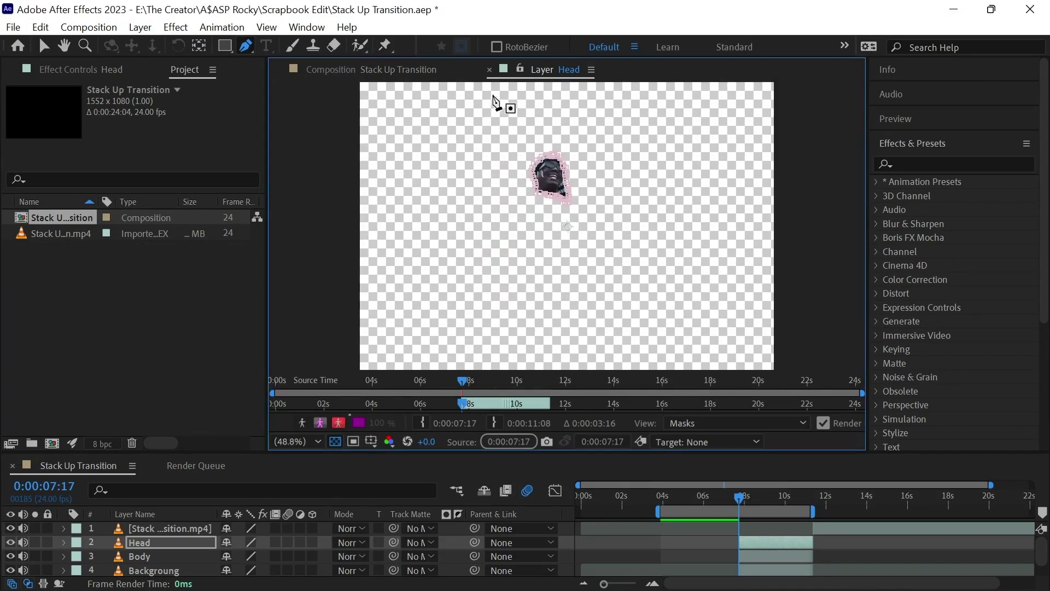
click(489, 70)
key(v)
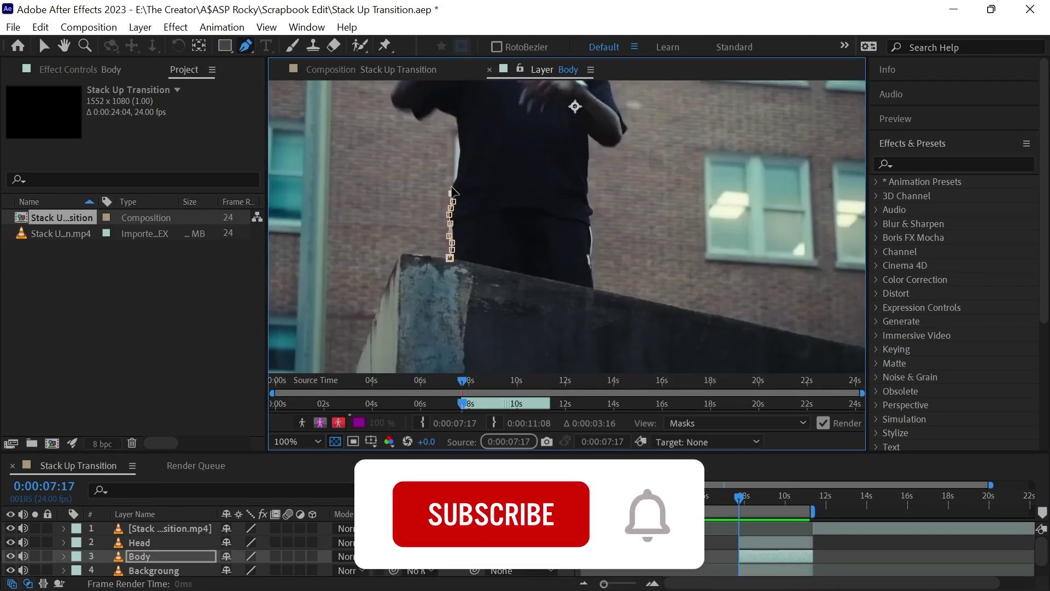
Step: Continue the Body layer's mask up the left side of the torso and around the left arm
scroll(452, 187, up, 1)
click(574, 129)
drag(574, 129, 562, 268)
click(478, 228)
click(423, 174)
click(476, 115)
drag(481, 124, 487, 205)
click(573, 145)
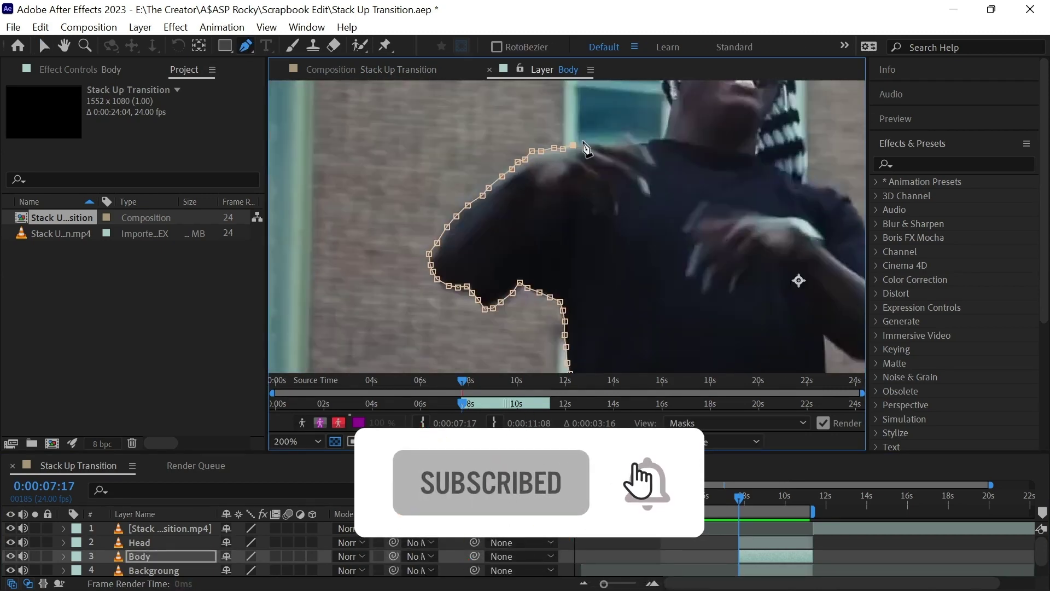
Step: Extend the body mask across both shoulders and down the outer edge of the right arm
click(583, 141)
click(671, 139)
click(736, 152)
click(788, 173)
drag(842, 194, 733, 176)
click(759, 216)
click(778, 269)
click(789, 298)
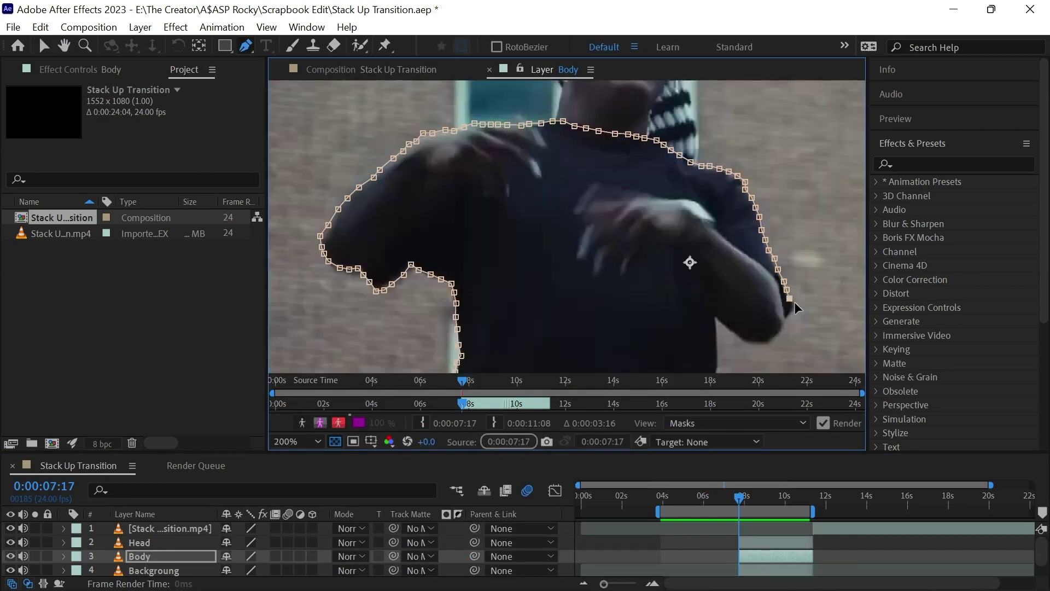
Step: Close the body mask around the right elbow, down the torso and across the legs, and return to the composition
click(776, 334)
drag(715, 343, 625, 190)
click(629, 246)
click(630, 328)
drag(634, 356, 587, 127)
click(591, 181)
click(591, 286)
click(304, 223)
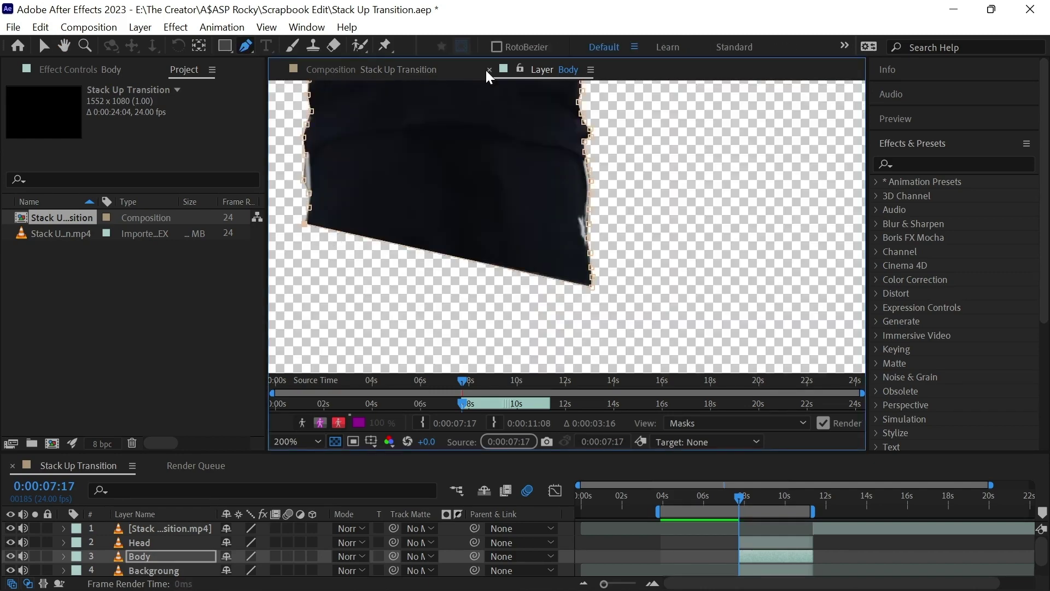
click(489, 71)
Step: Set the Head layer's mask feather to 5 pixels
click(93, 529)
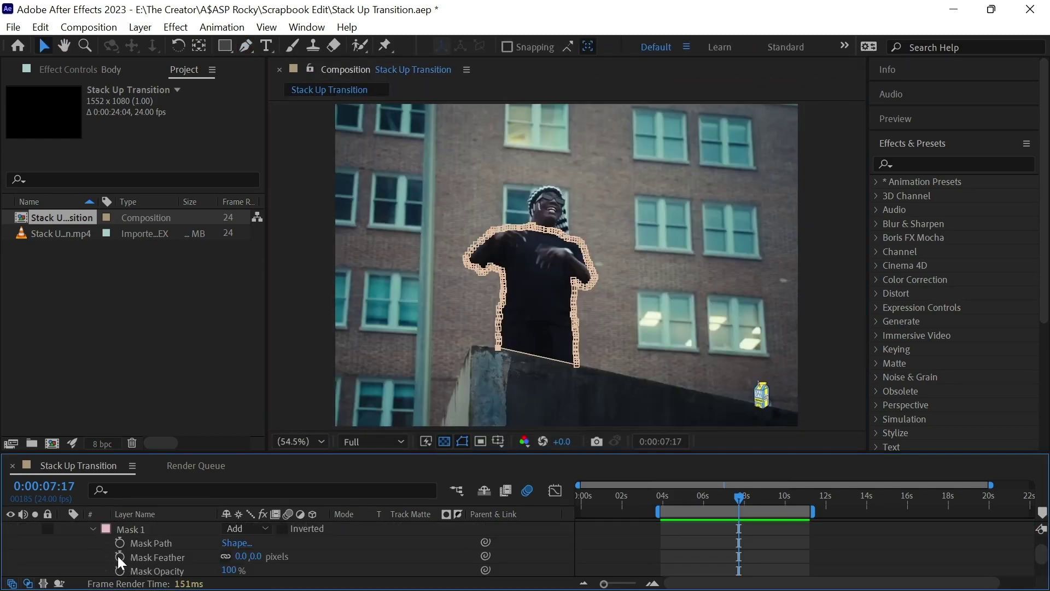
click(241, 557)
text(3)
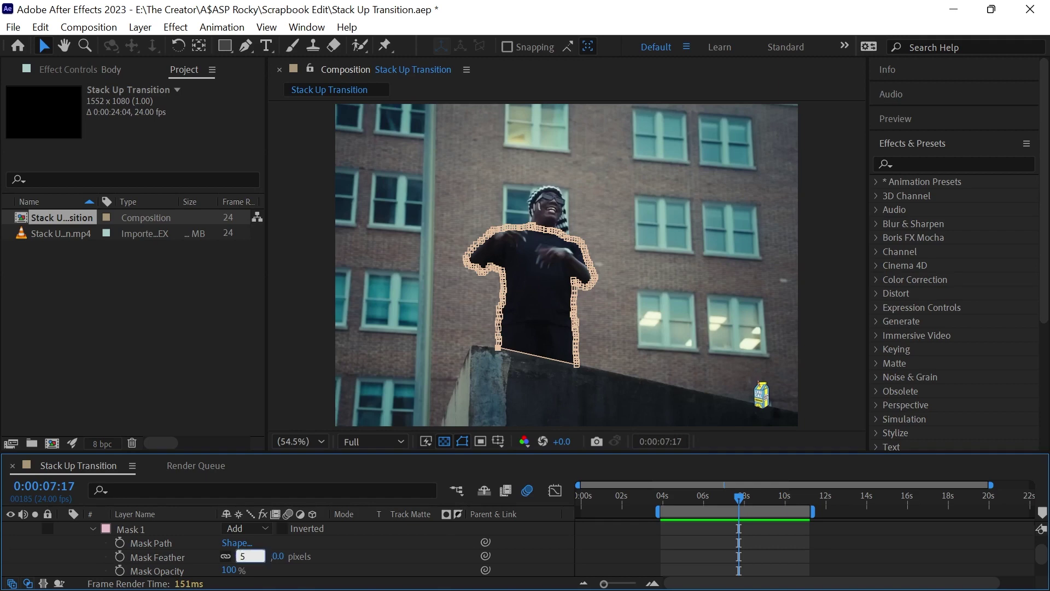
key(Return)
key(u)
click(63, 543)
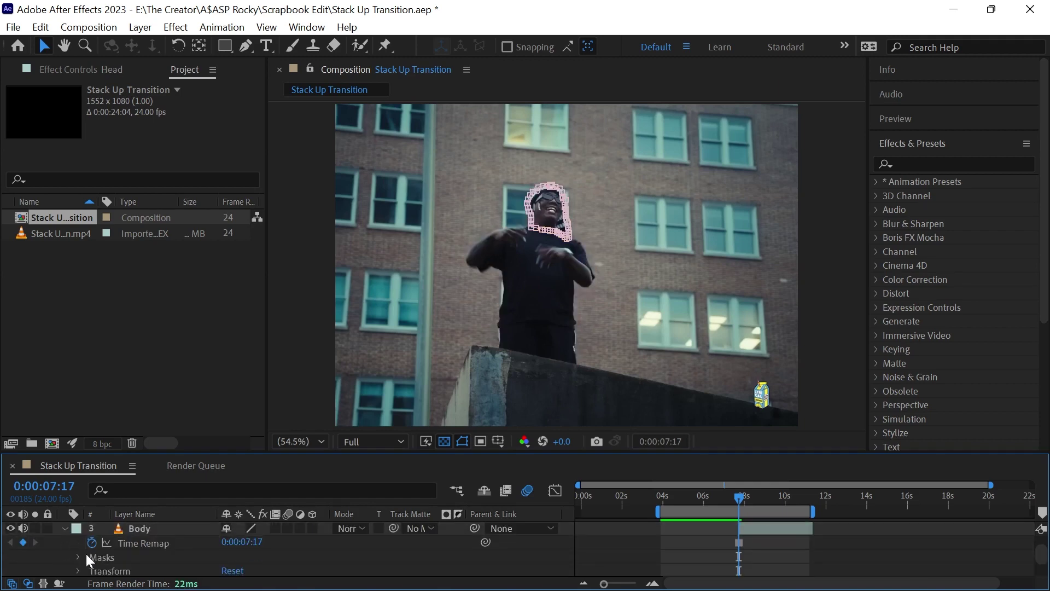
Step: Set the Body layer's mask feather to 5 pixels and collapse the layer's properties
click(79, 556)
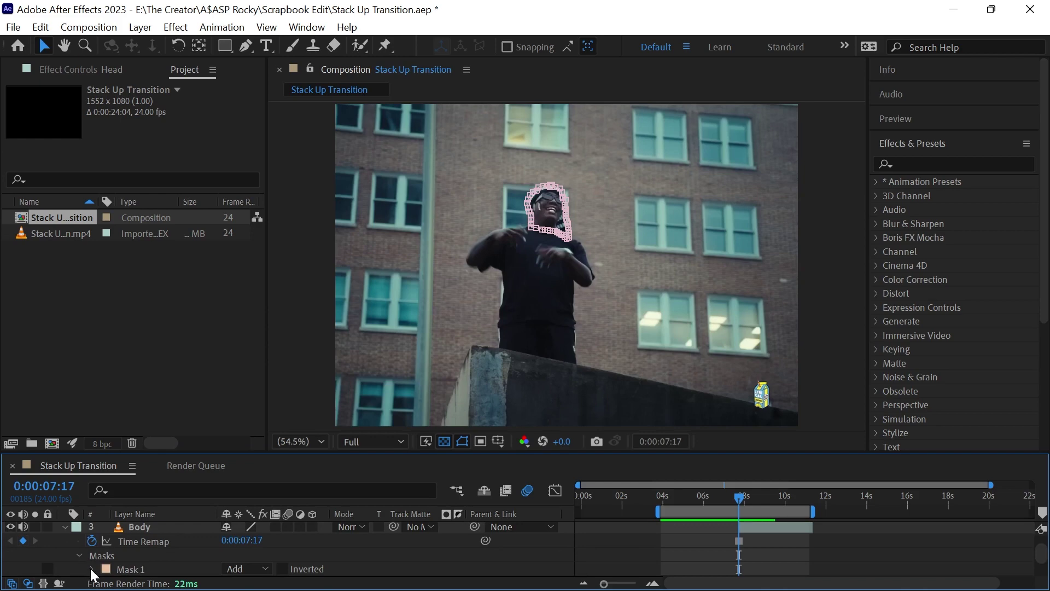
click(90, 569)
click(241, 556)
text(3)
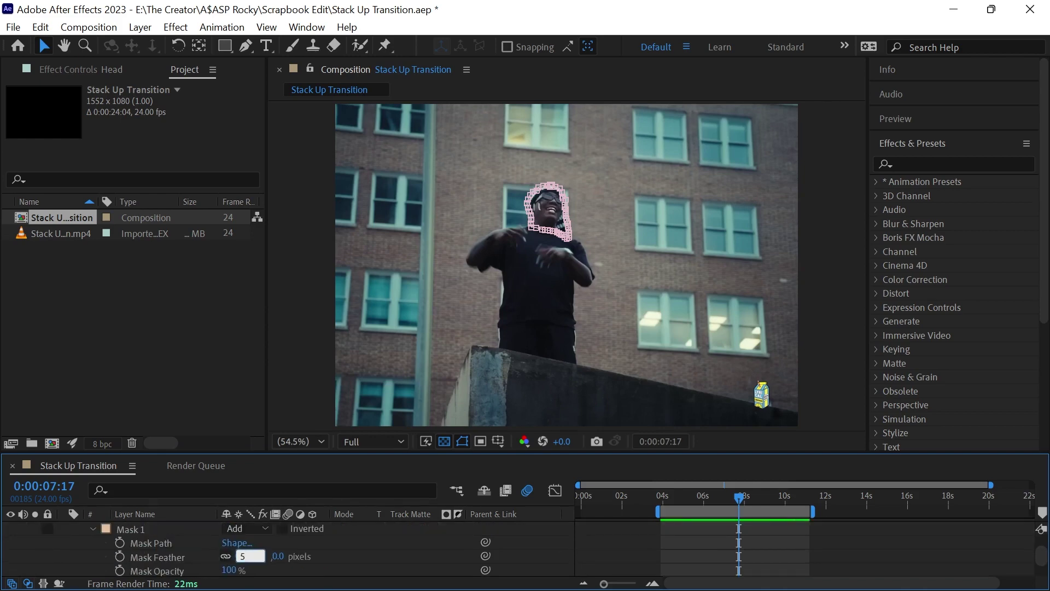
key(Return)
key(u)
click(64, 557)
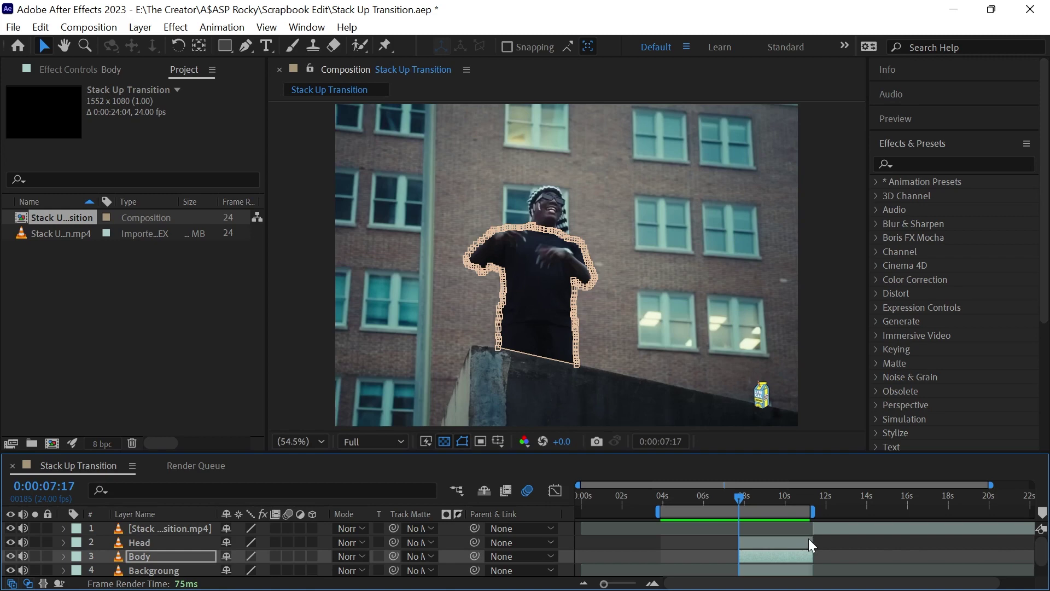
Step: Shift the Head and Body layers earlier in the timeline so both end at 0:00:07:17
drag(773, 541, 708, 542)
mouse_move(739, 556)
mouse_down()
mouse_move(674, 557)
mouse_move(739, 556)
mouse_up()
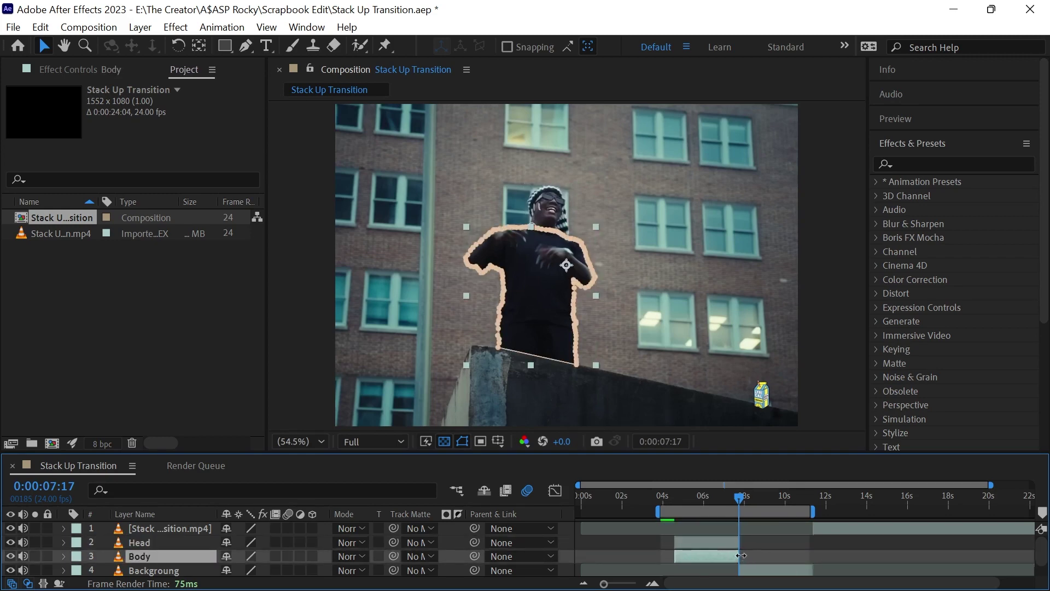
drag(1039, 547, 1039, 548)
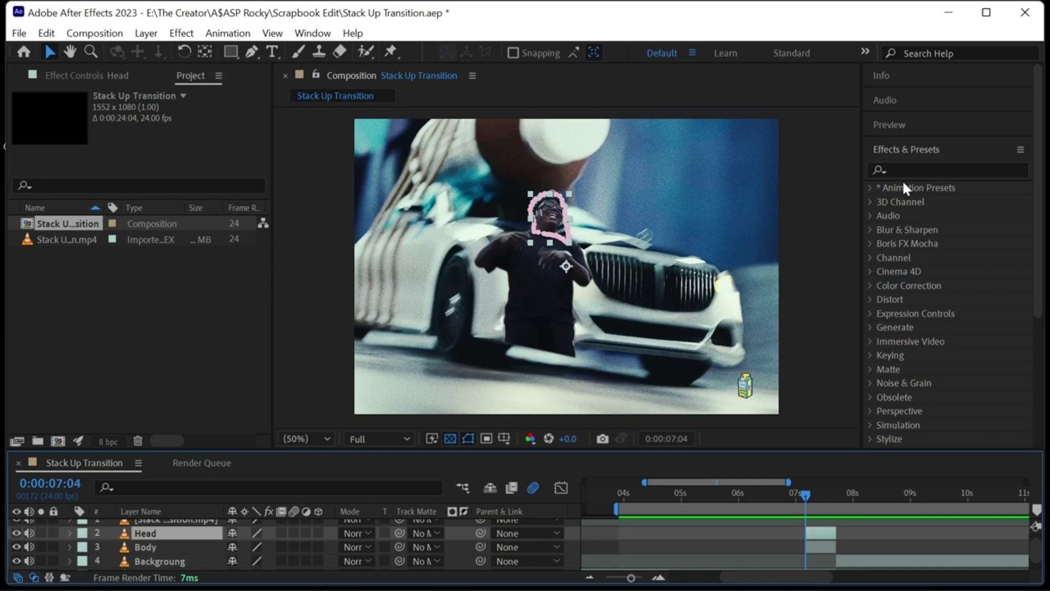
Step: Find the Transform effect under Distort and apply it to the Head layer
click(911, 168)
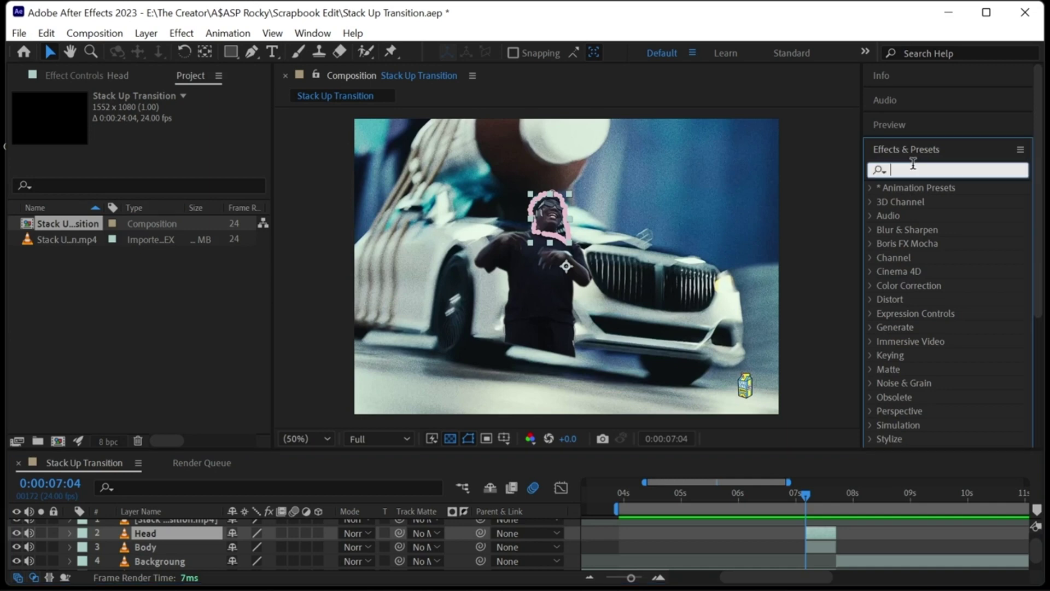
text(tra)
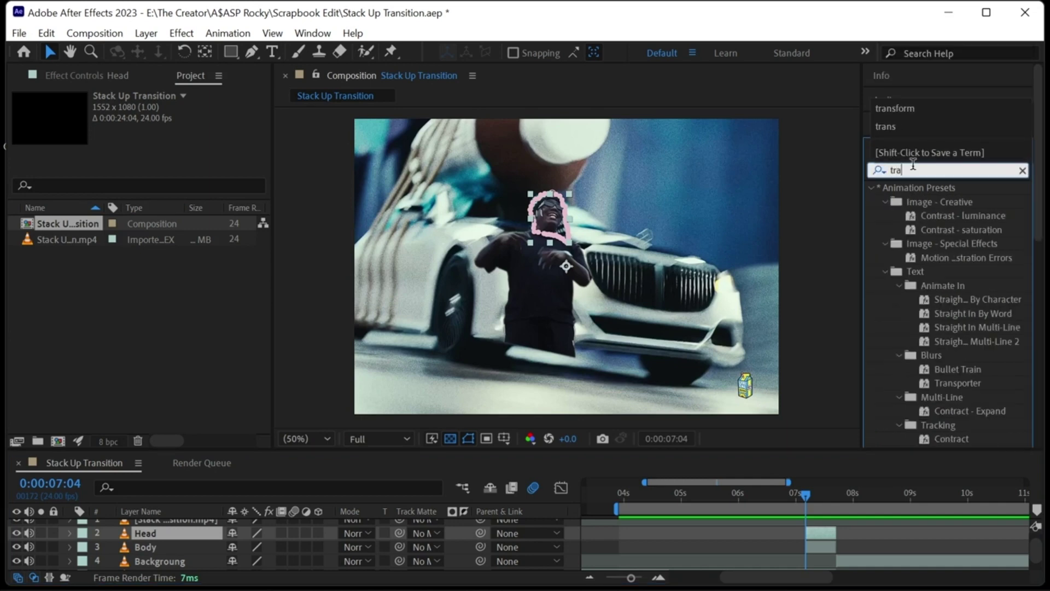
text(nsf)
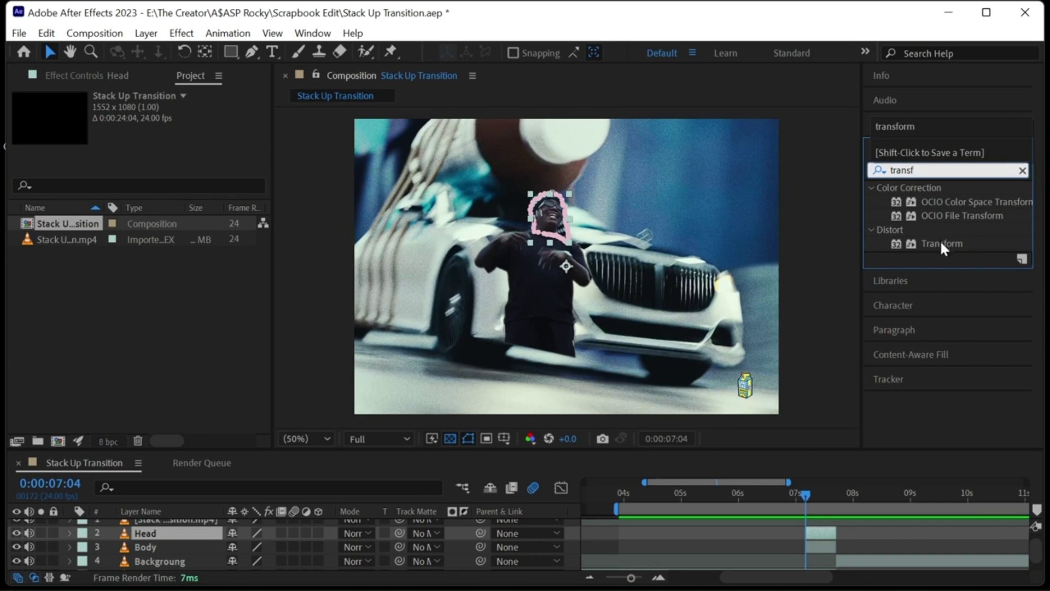
drag(940, 244, 815, 539)
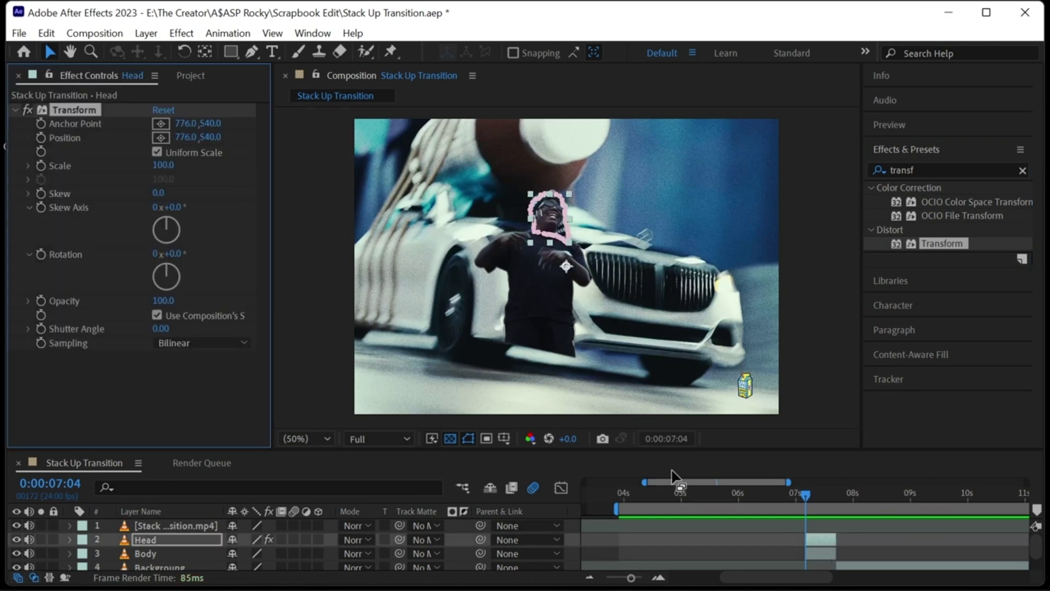
Step: Place the Transform effect's anchor point on the head's centre at 726, 346 and set its position to 726, 346
click(162, 120)
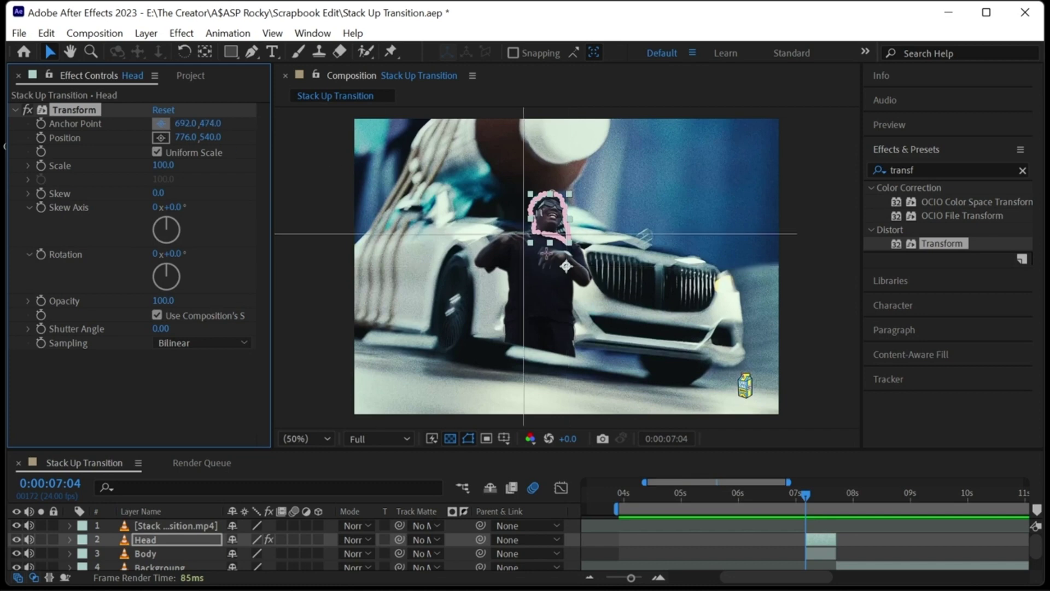
click(553, 213)
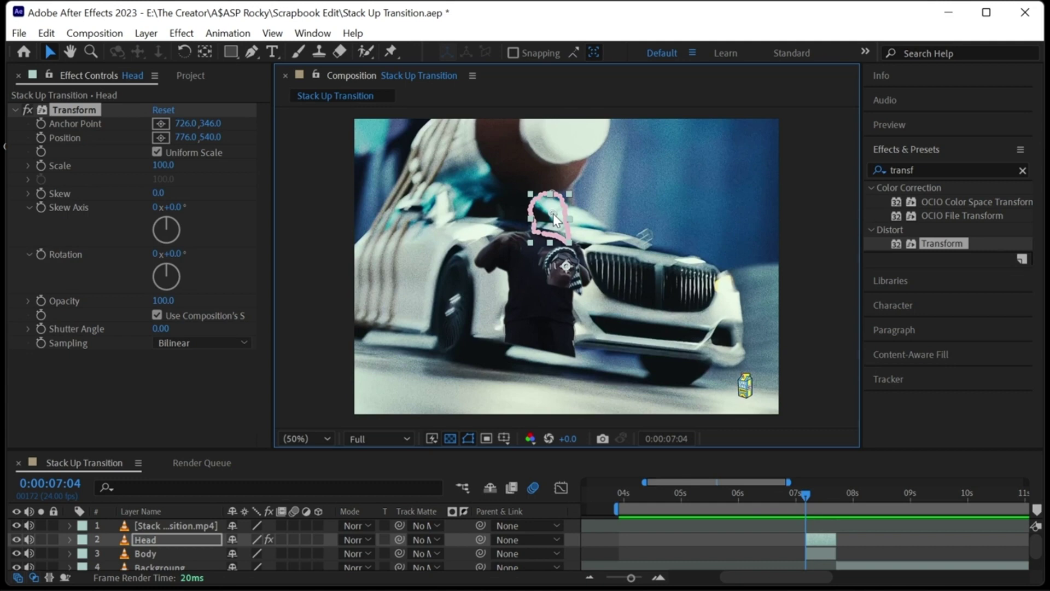
click(190, 136)
text(7)
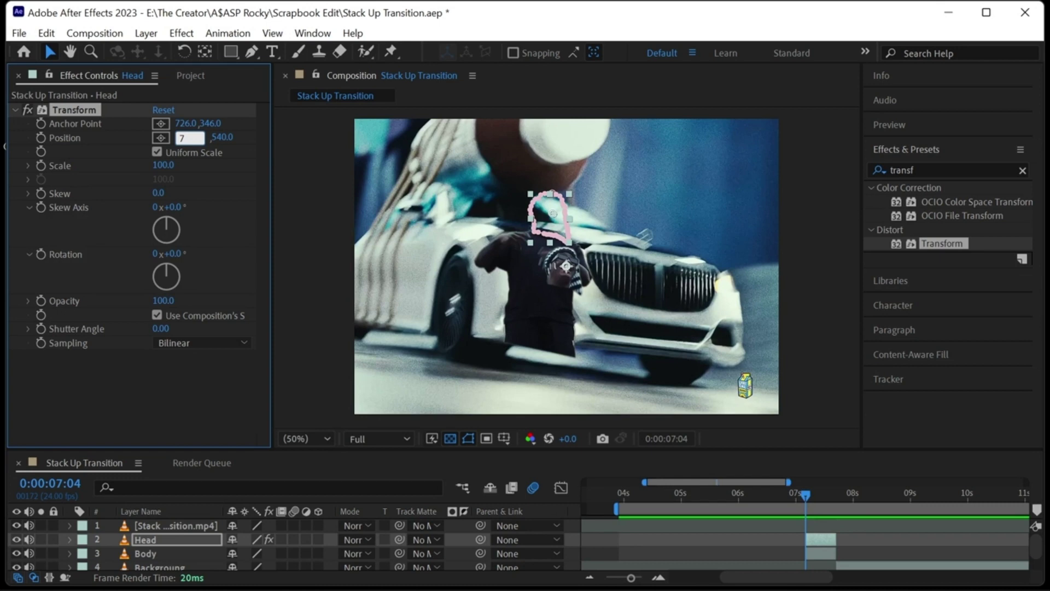
text(26)
key(Tab)
text(346)
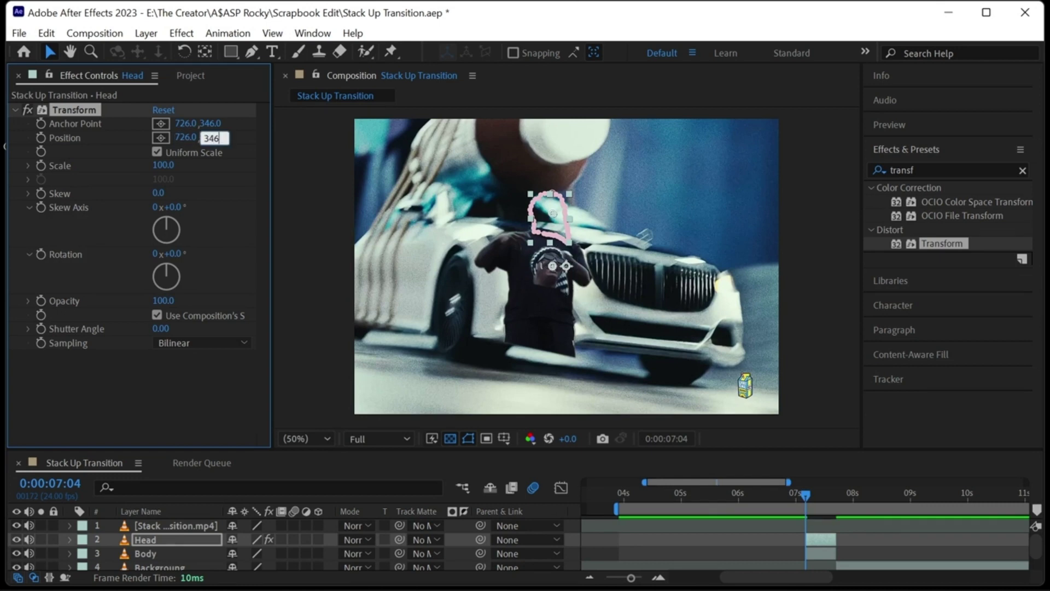
Step: Keyframe the Head's Transform rotation from 180° at 0:00:07:04 to 0° at 0:00:07:17
key(Return)
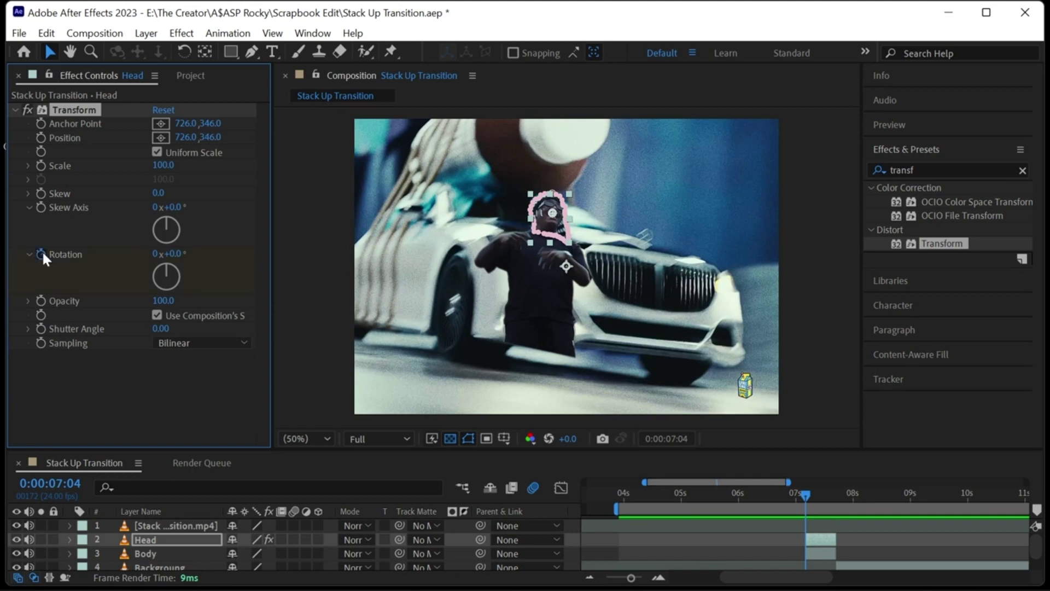
click(174, 254)
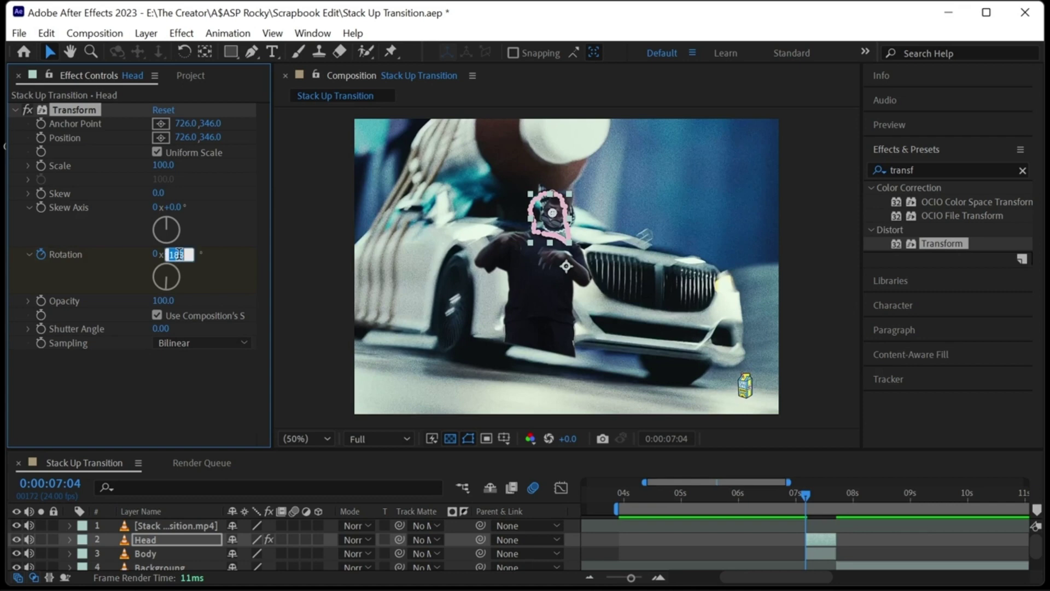
text(180)
key(Return)
key(space)
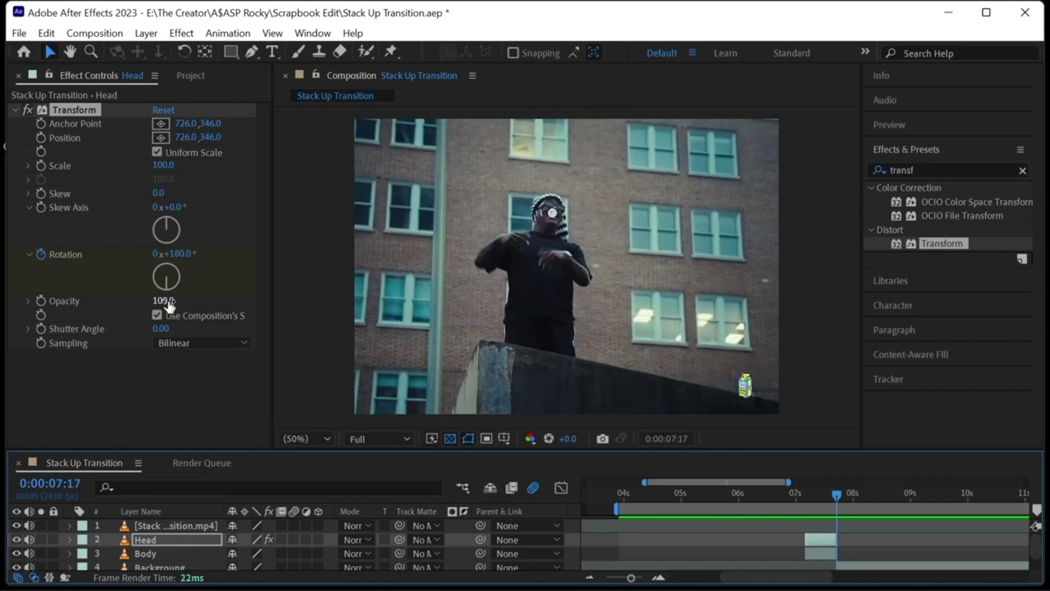
click(178, 254)
text(04)
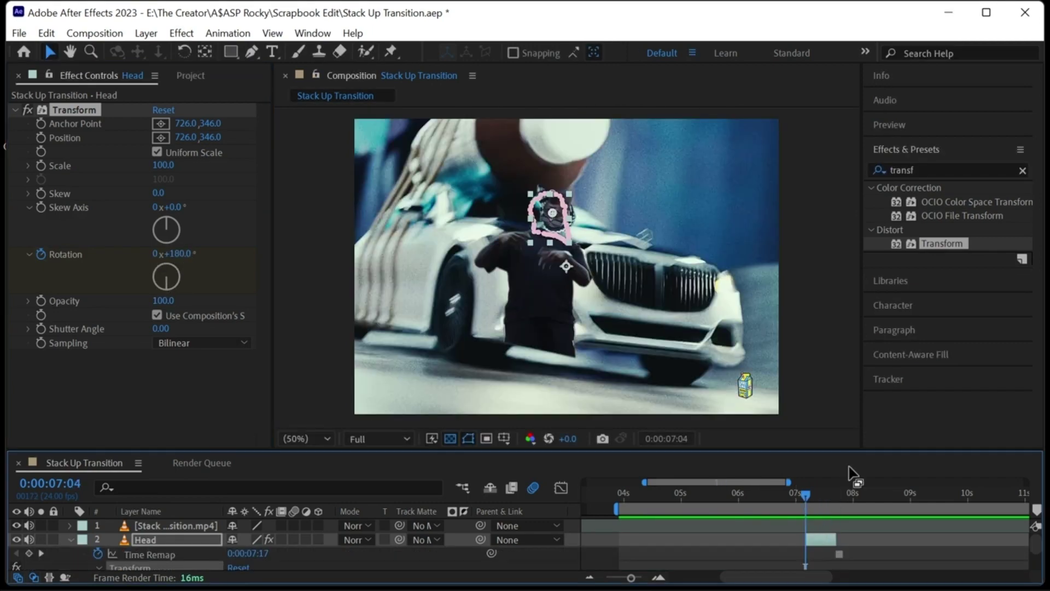
Step: Apply Easy Ease to both rotation keyframes of the Head's Transform effect
scroll(997, 547, down, 2)
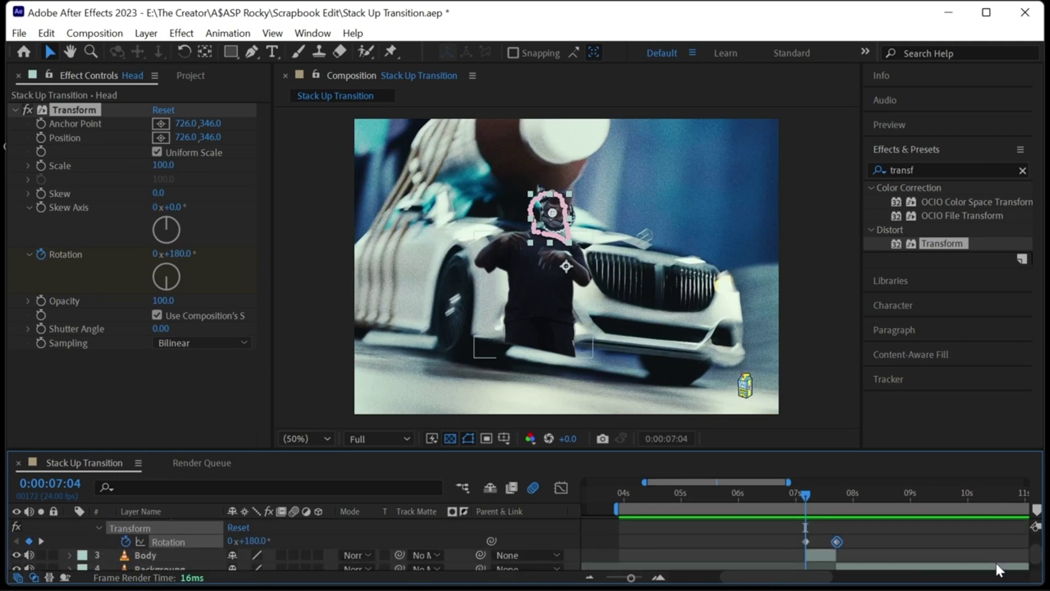
right_click(807, 542)
mouse_move(825, 533)
click(790, 417)
Step: Shape the Head's rotation graph into an S-curve with a steep middle by extending both easing handles, and close the graph
click(560, 488)
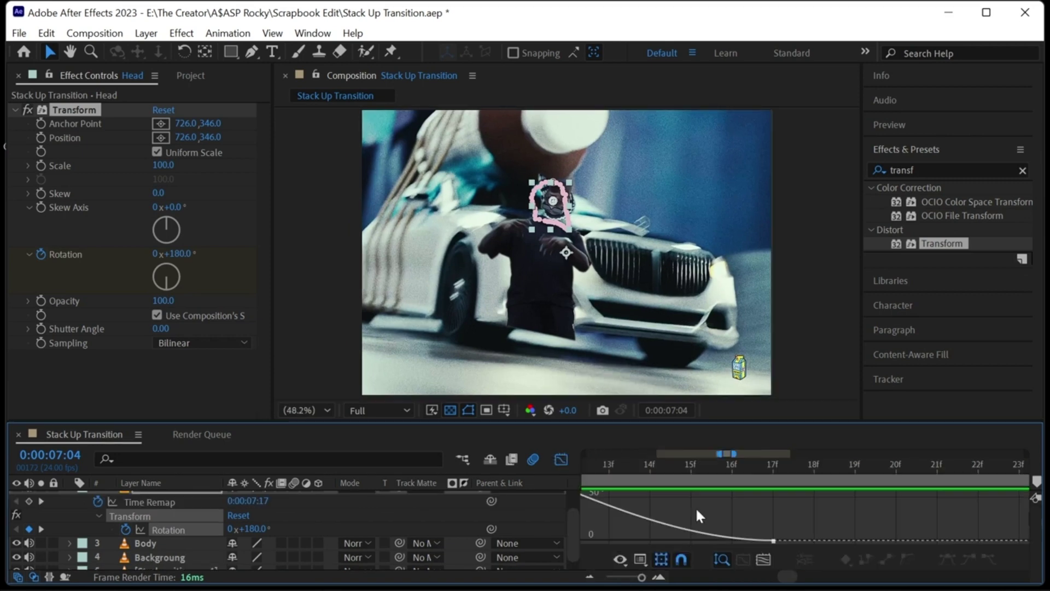
scroll(694, 506, left, 3)
drag(946, 492, 984, 492)
scroll(886, 514, right, 2)
drag(786, 540, 709, 523)
scroll(790, 512, left, 3)
click(791, 512)
scroll(793, 520, down, 1)
drag(766, 494, 772, 494)
drag(818, 516, 733, 538)
drag(796, 494, 877, 499)
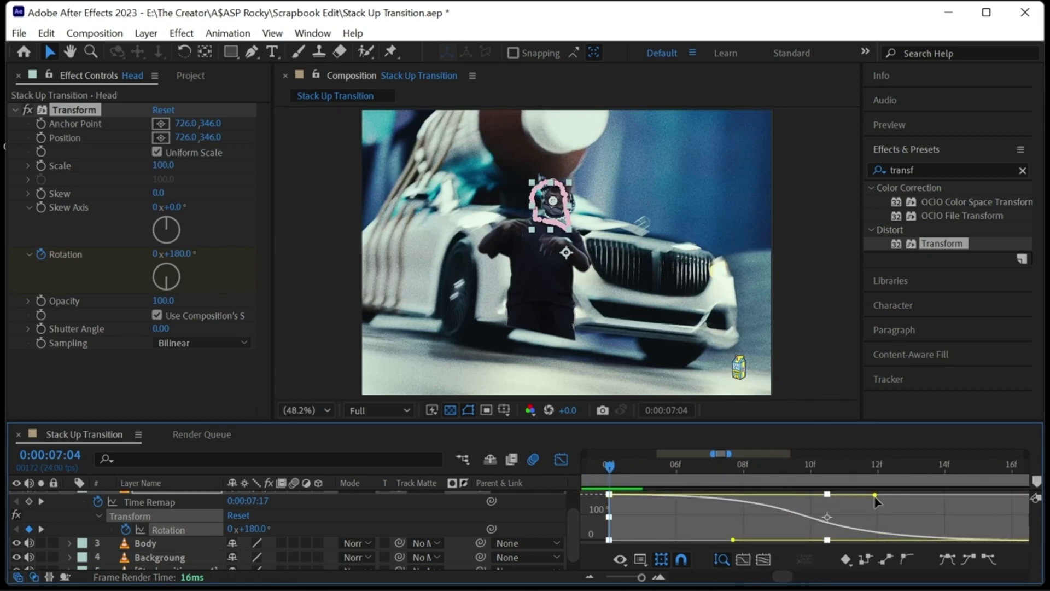
key(shift+F3)
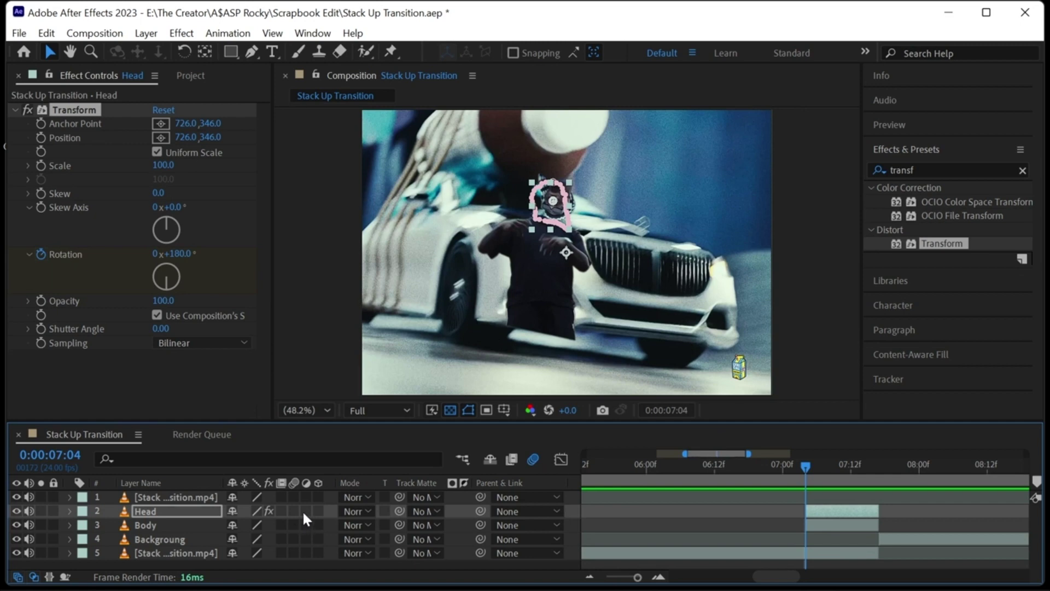
Step: Turn on motion blur for the Head and Body layers and apply a second Transform effect with position and scale keyframing to Head
click(294, 509)
click(289, 524)
drag(940, 247, 43, 234)
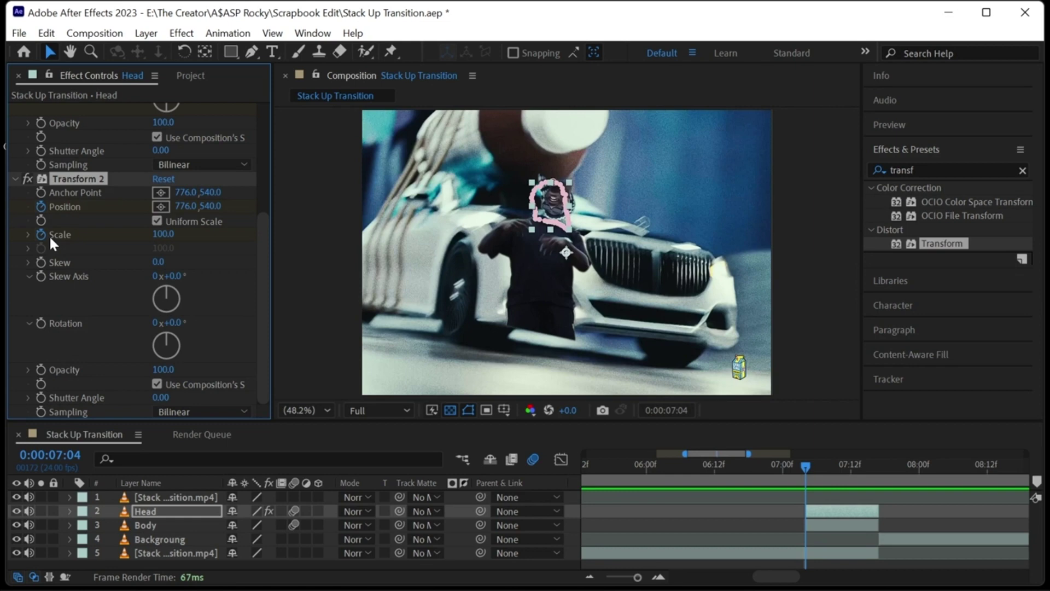
Step: Keyframe the scale of the Head's second Transform effect from 50 at 0:00:07:04 to 100 at 0:00:07:17
click(163, 234)
text(50)
key(Return)
drag(829, 466, 879, 468)
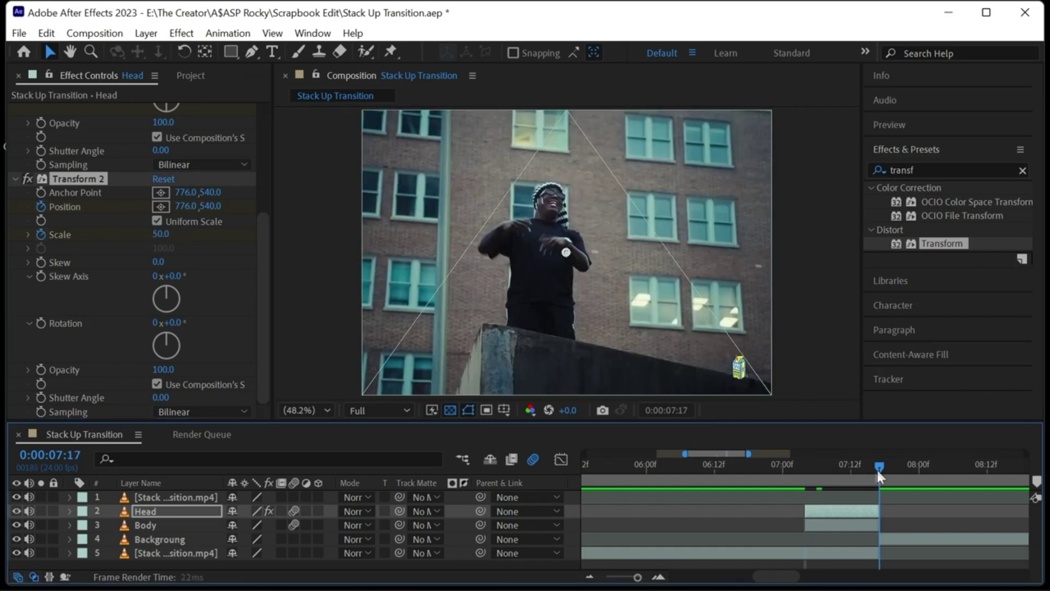
click(159, 235)
text(100)
key(Return)
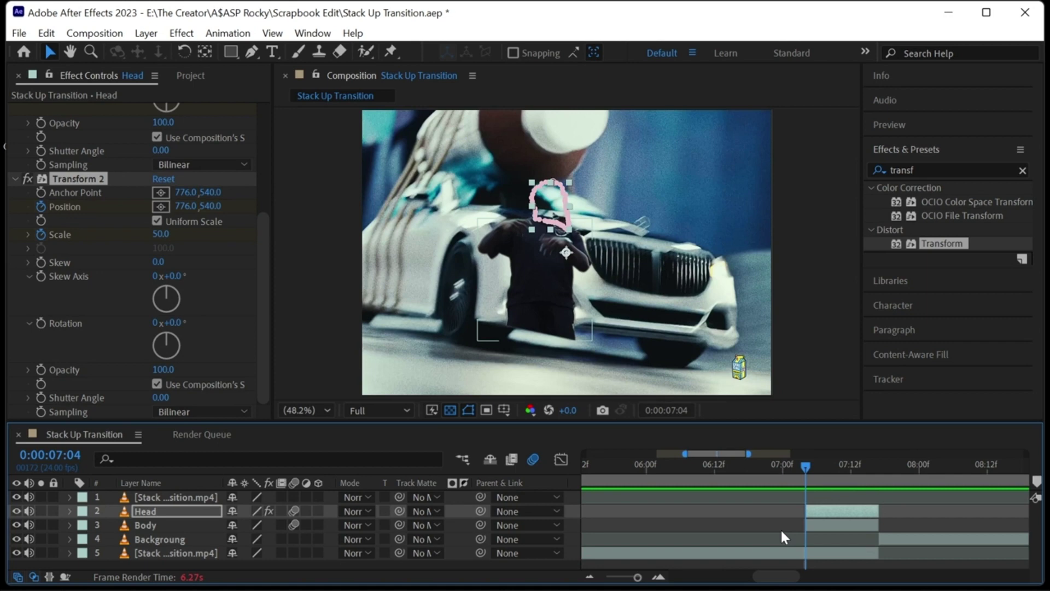
Step: Set the Head's second Transform position to 1614, 540 at 0:00:07:04 and apply Easy Ease to its position and scale keyframes
drag(185, 206, 505, 207)
drag(184, 212, 423, 197)
key(u)
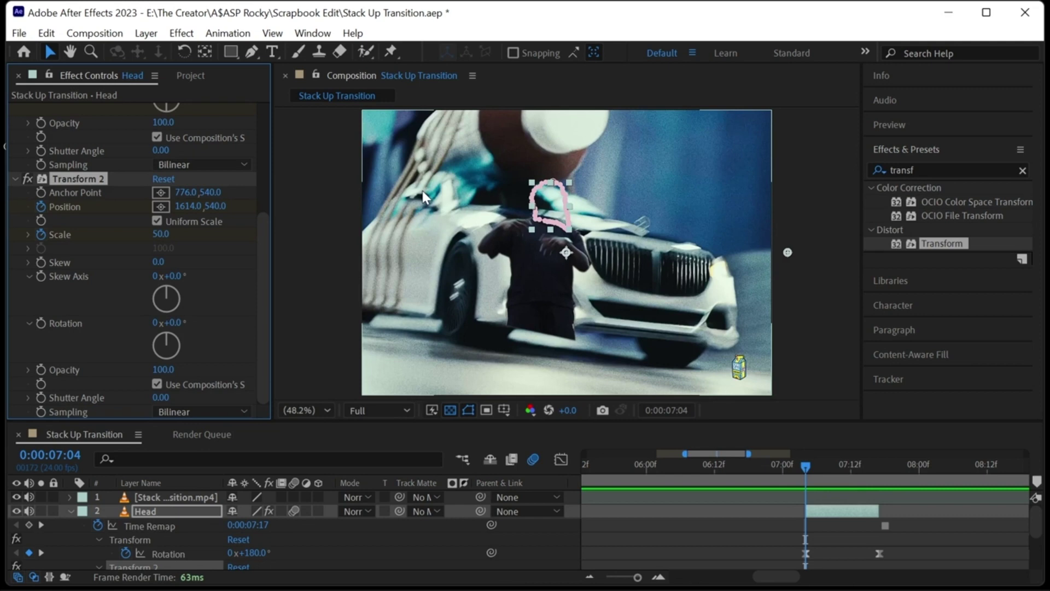
drag(910, 505, 782, 512)
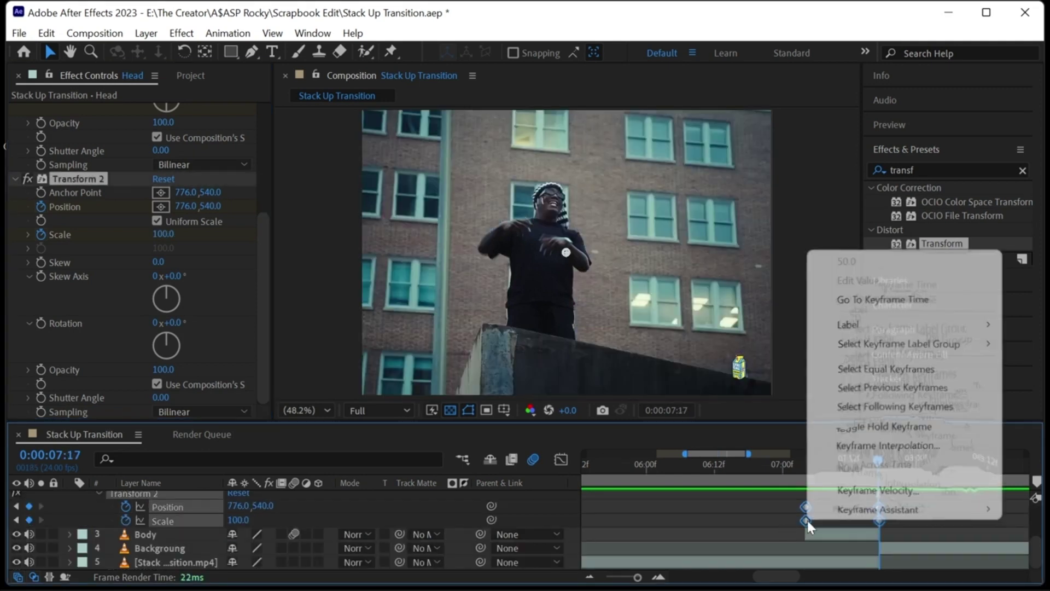
mouse_move(902, 509)
click(680, 395)
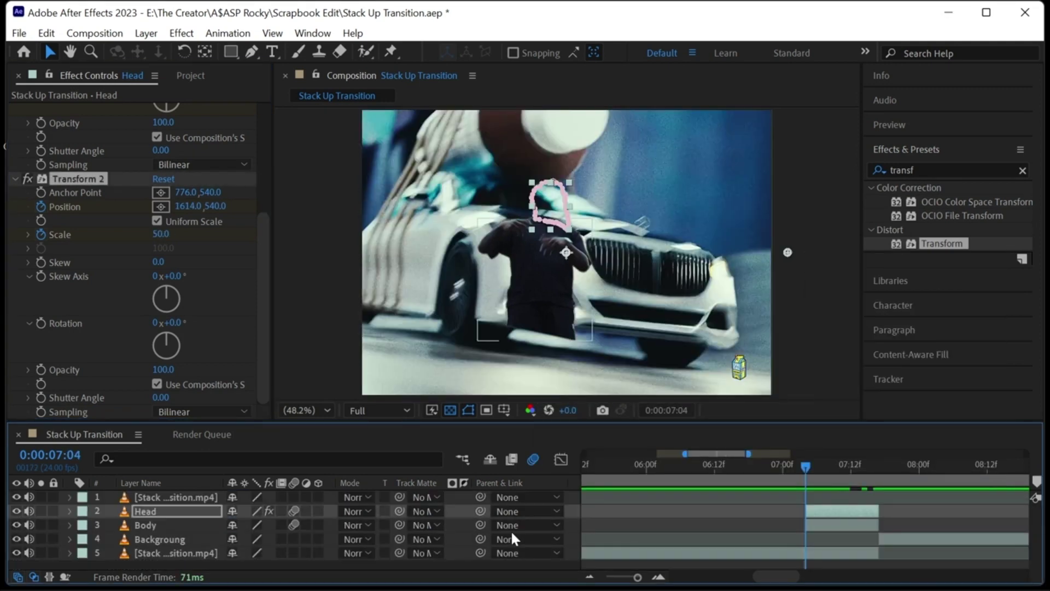
Step: Apply the Transform effect to the Body layer and set both its anchor point and position to 694.4, 626 at the body's centre
click(850, 524)
drag(965, 244, 162, 143)
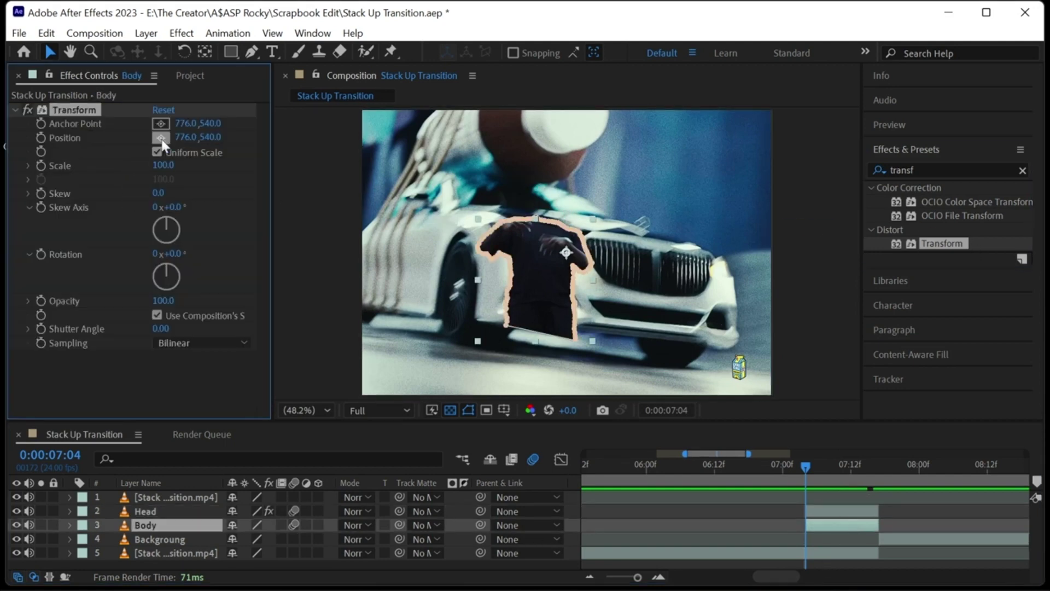
click(160, 123)
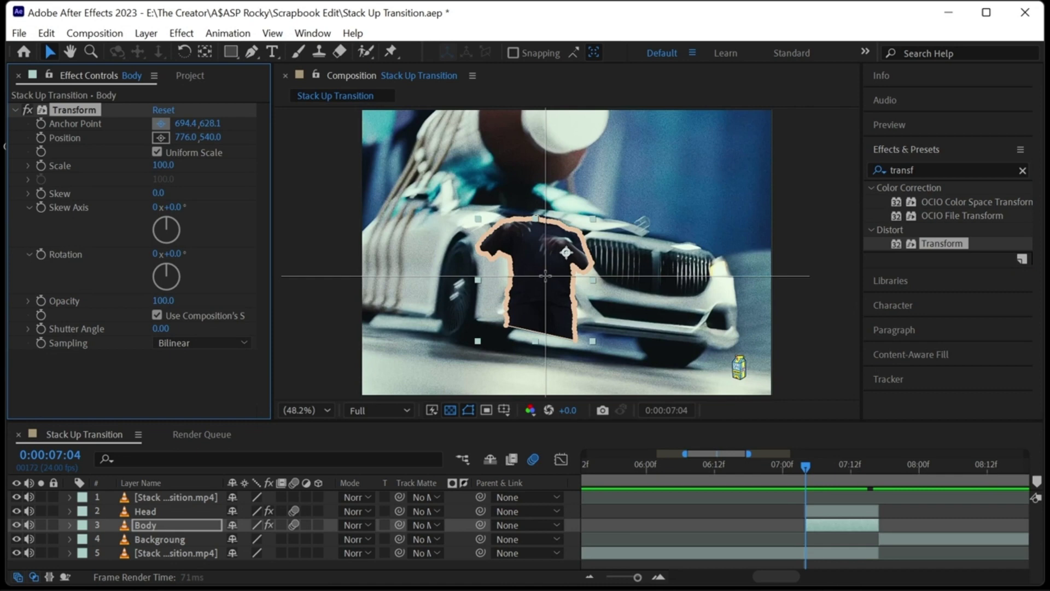
click(544, 275)
click(186, 136)
text(694.4)
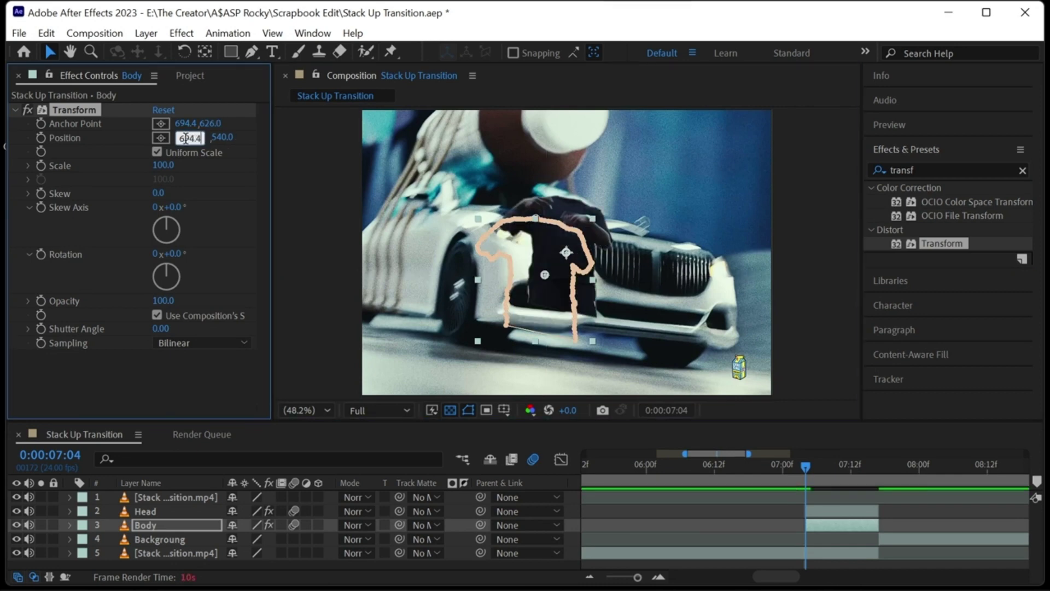
key(Return)
click(207, 137)
text(62)
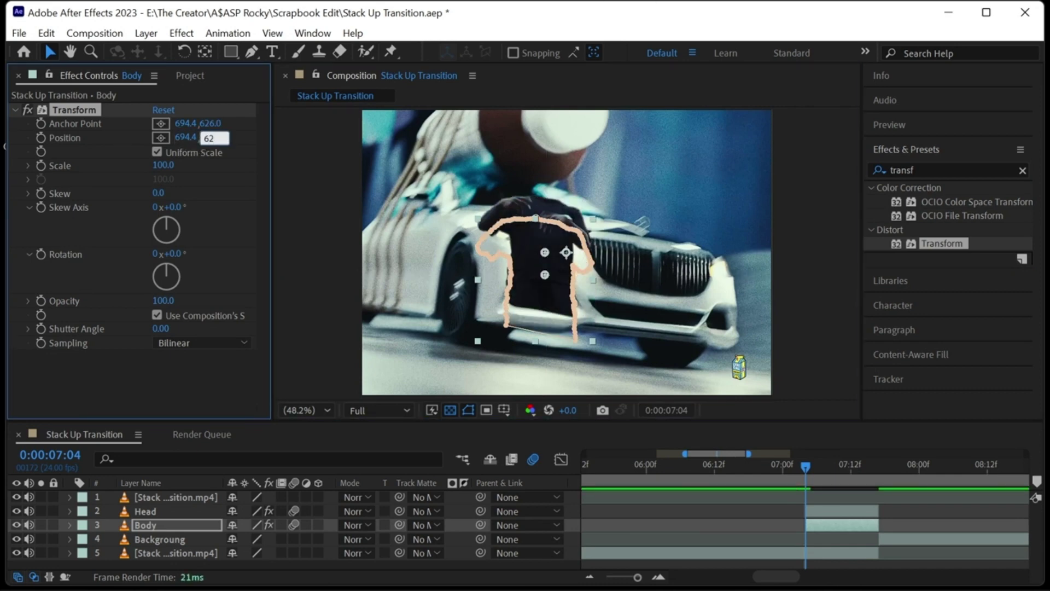
text(0)
key(Return)
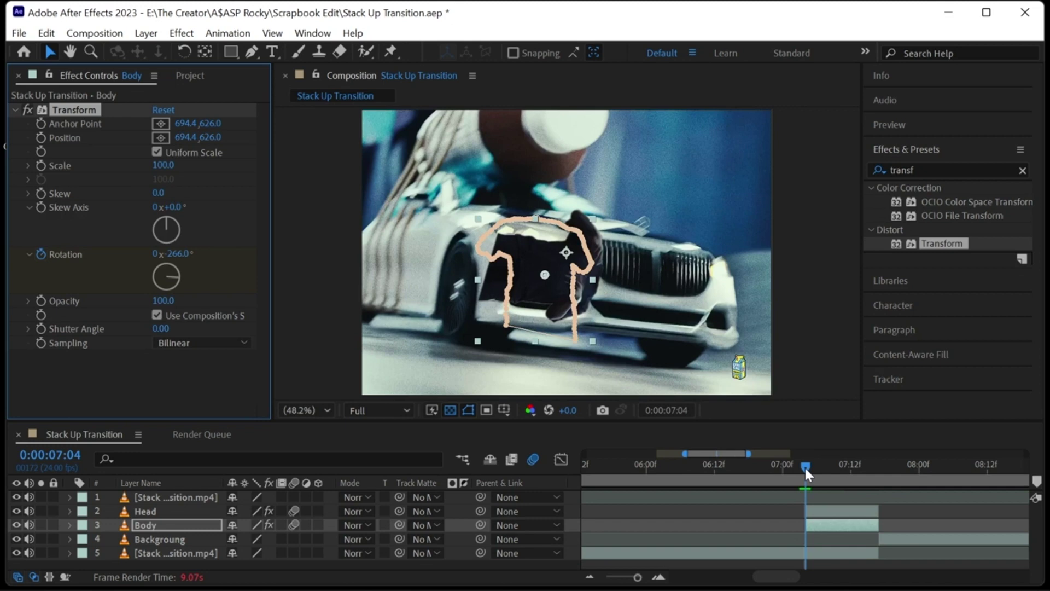
Step: Set the Body's Transform rotation to 0° at 0:00:07:17
drag(805, 466, 879, 474)
click(174, 253)
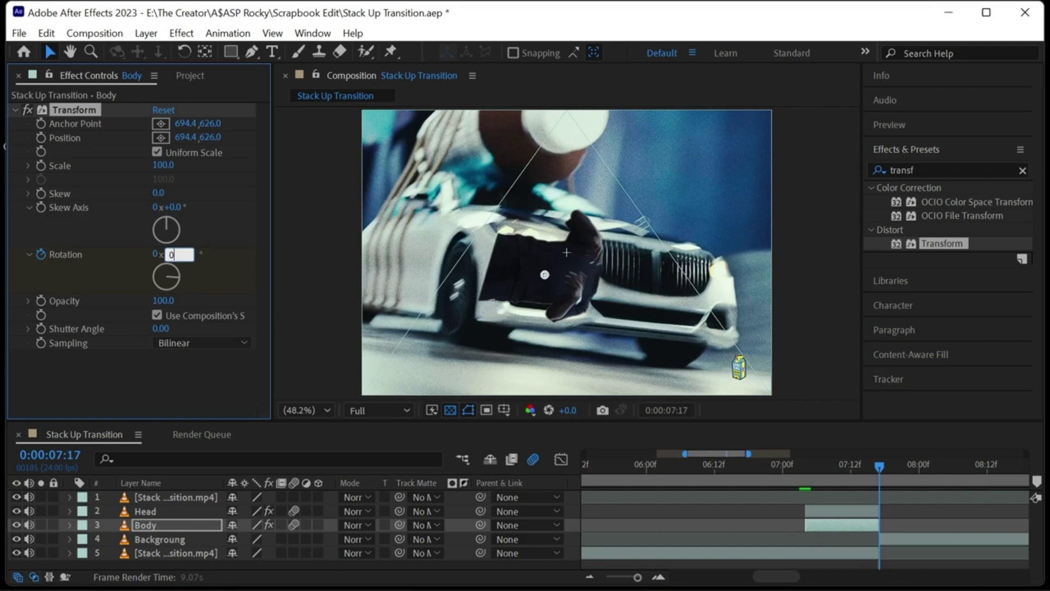
text(0)
key(Return)
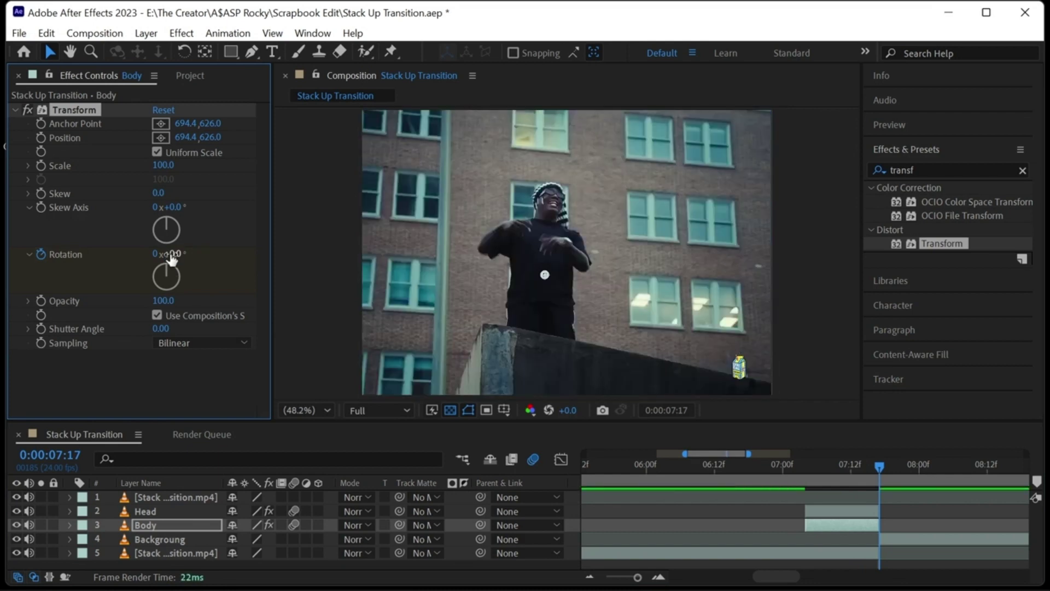
Step: Apply Easy Ease to both rotation keyframes of the Body's Transform effect
right_click(807, 539)
mouse_move(818, 530)
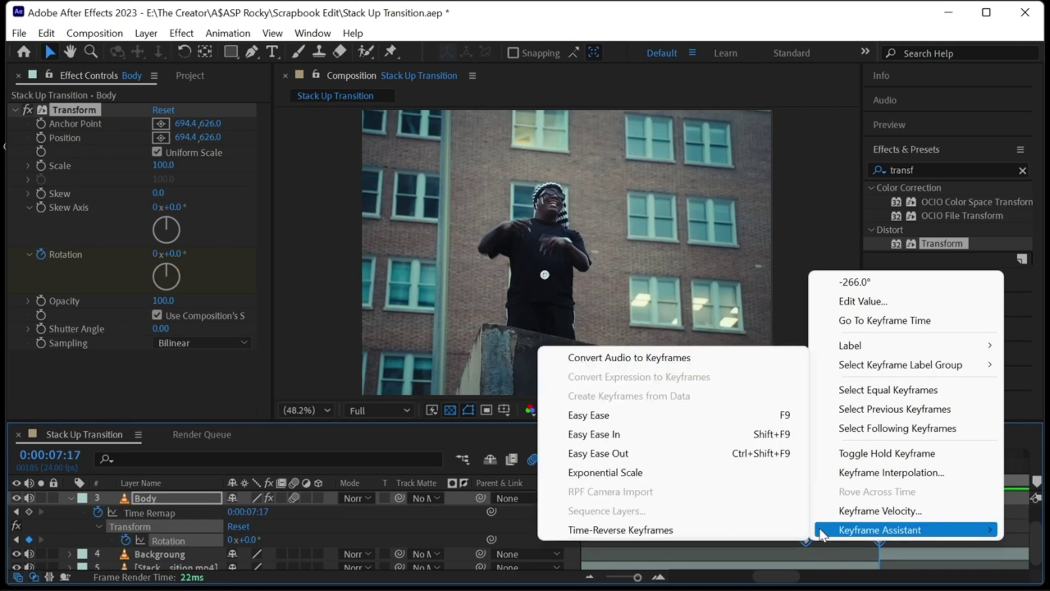
click(569, 415)
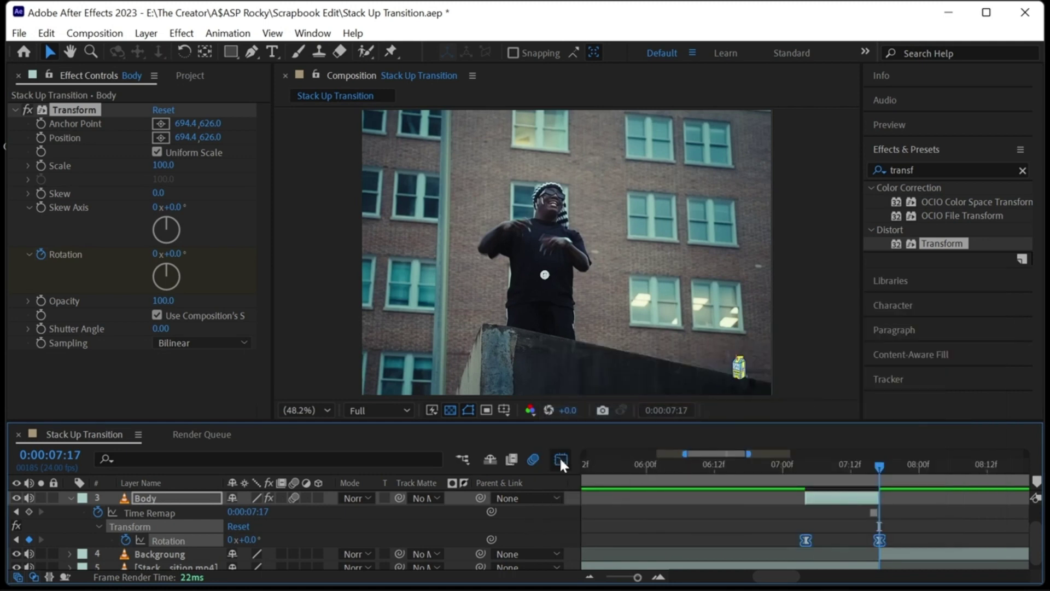
Step: Shape the Body's rotation graph into a steep S-curve by extending both easing handles, and collapse the layer's properties
click(561, 459)
drag(829, 540, 865, 540)
drag(854, 494, 820, 494)
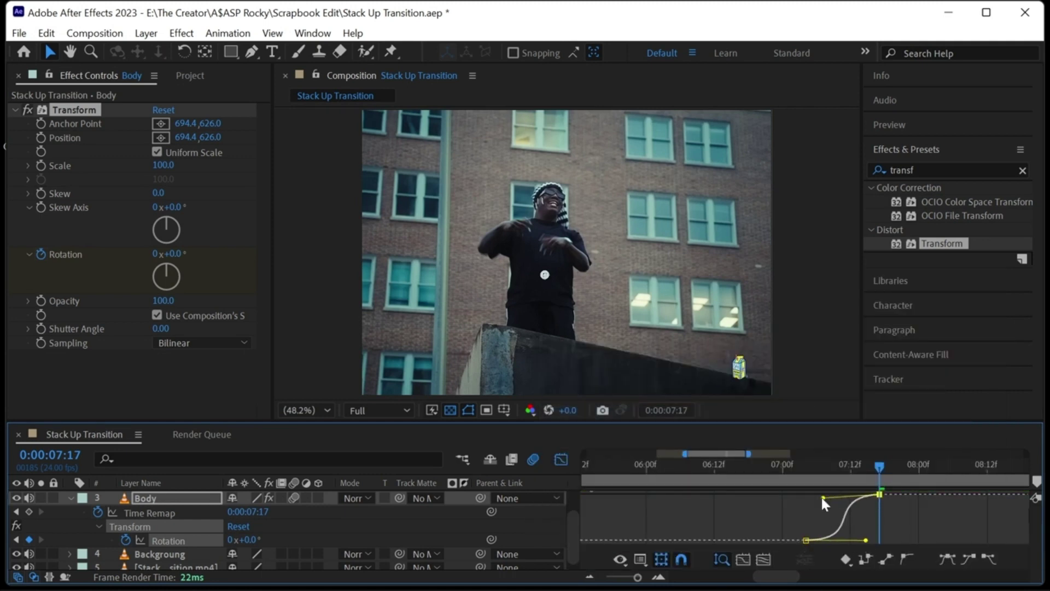
key(shift+F3)
click(71, 498)
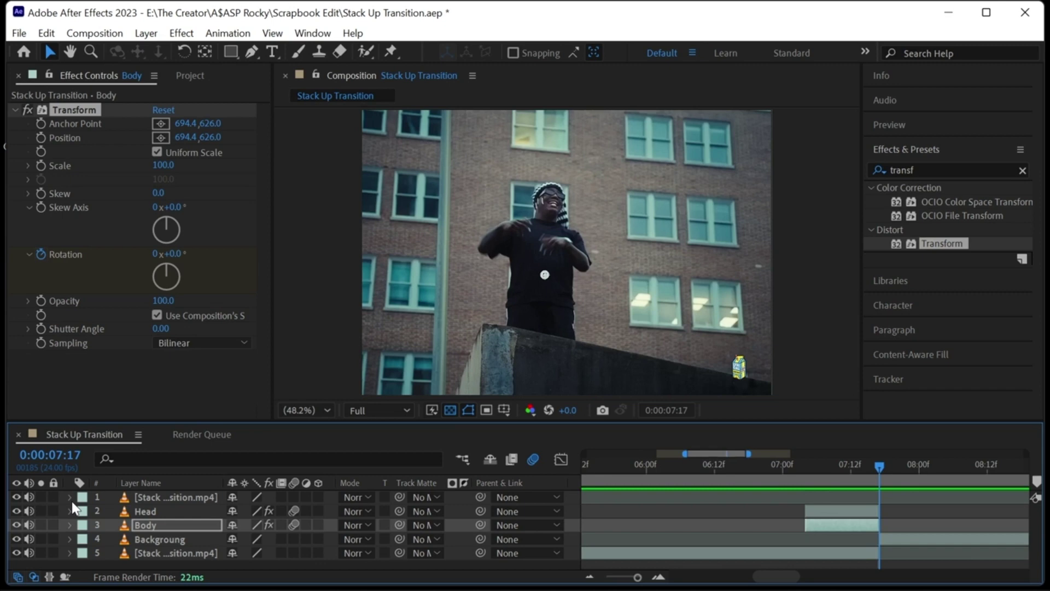
Step: Apply a second Transform effect to the Body layer and start keyframing its position and scale at 0:00:07:17
drag(939, 243, 105, 384)
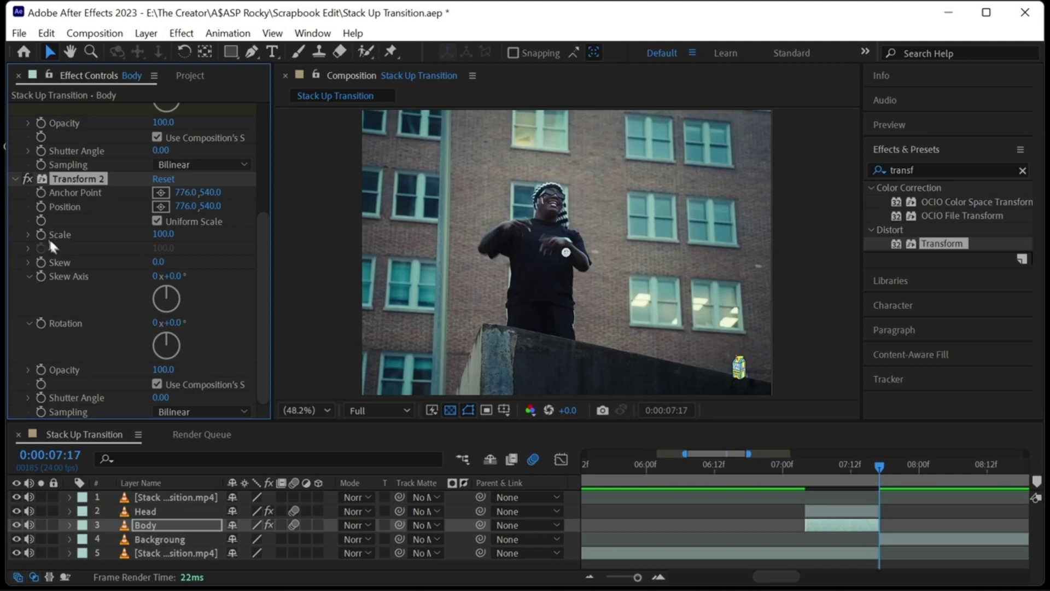
click(41, 207)
Step: Move the Body off-screen at 0:00:07:04 by setting its second Transform position to -113, 540
click(806, 475)
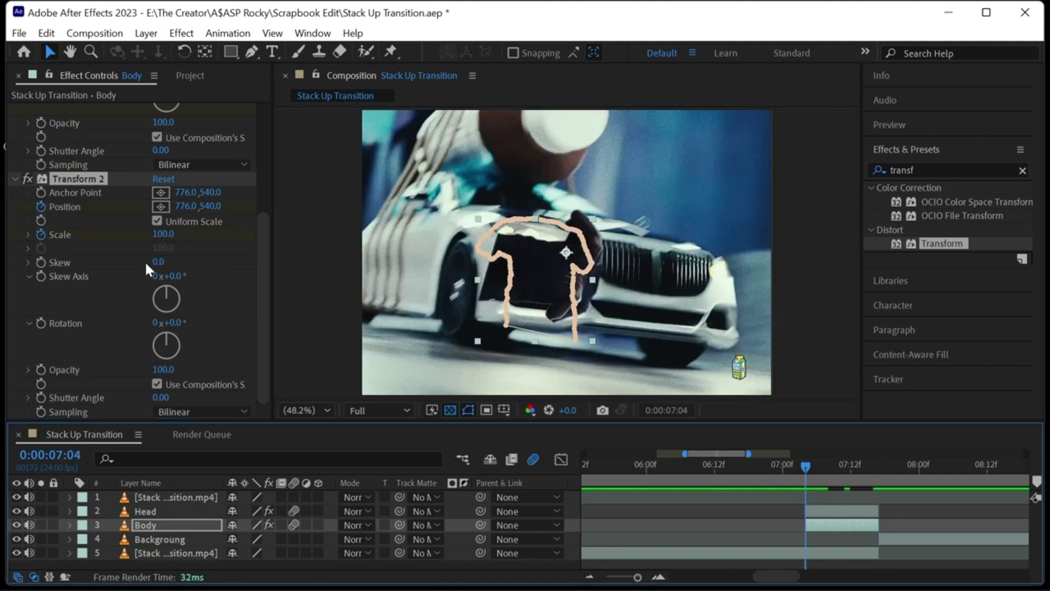
click(186, 206)
text(177)
key(Return)
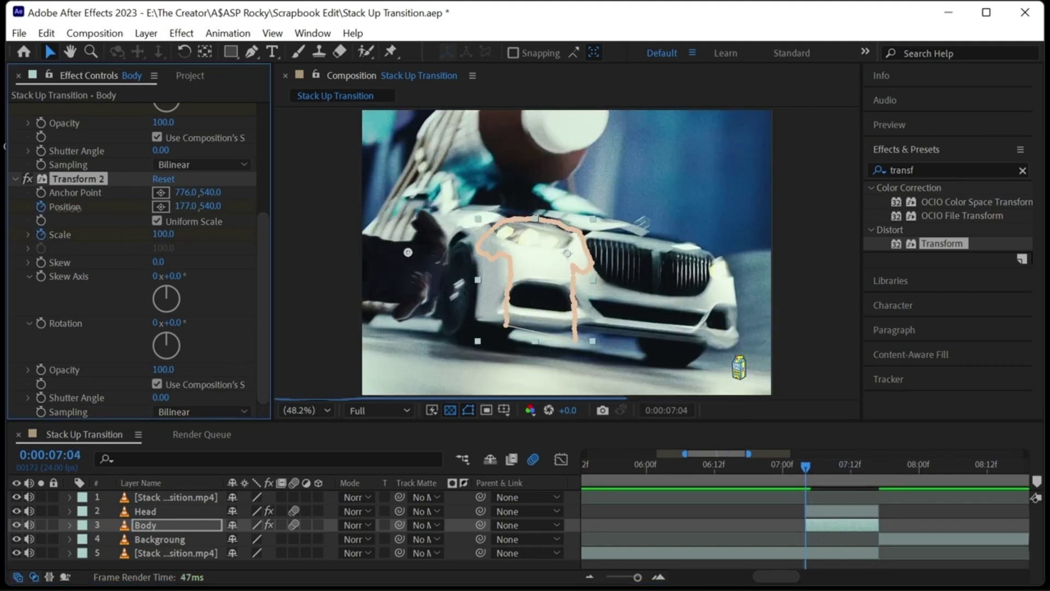
drag(186, 206, 88, 206)
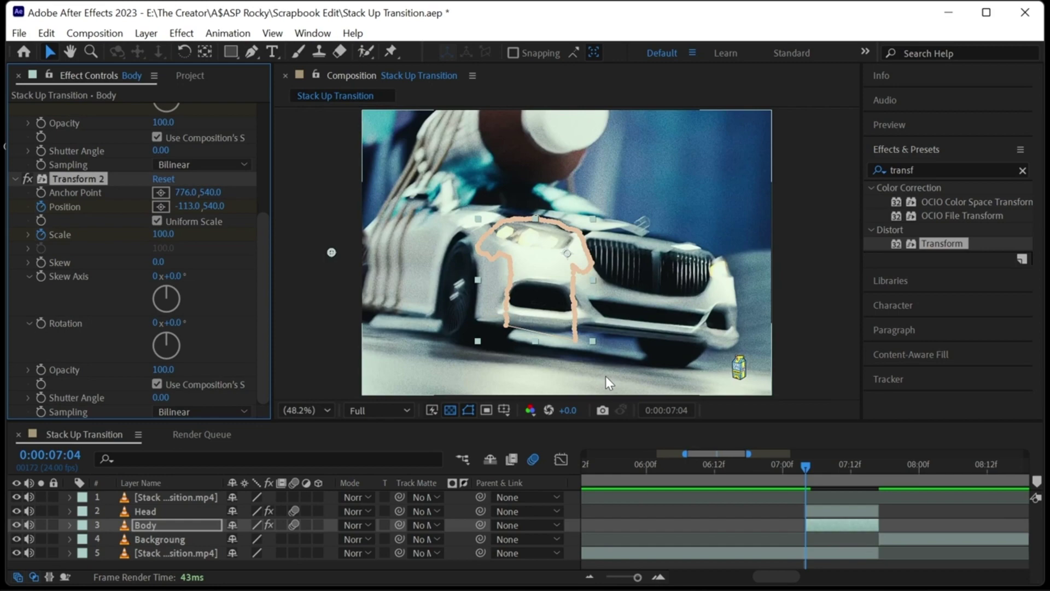
Step: Apply Easy Ease to the position and scale keyframes of the Body's second Transform effect
drag(761, 513, 891, 542)
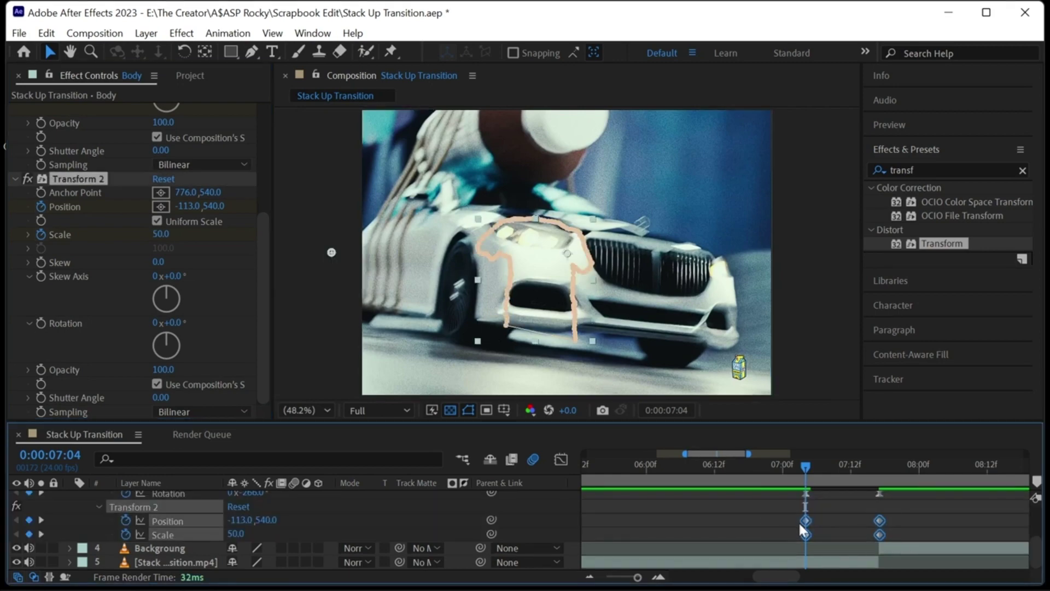
right_click(807, 534)
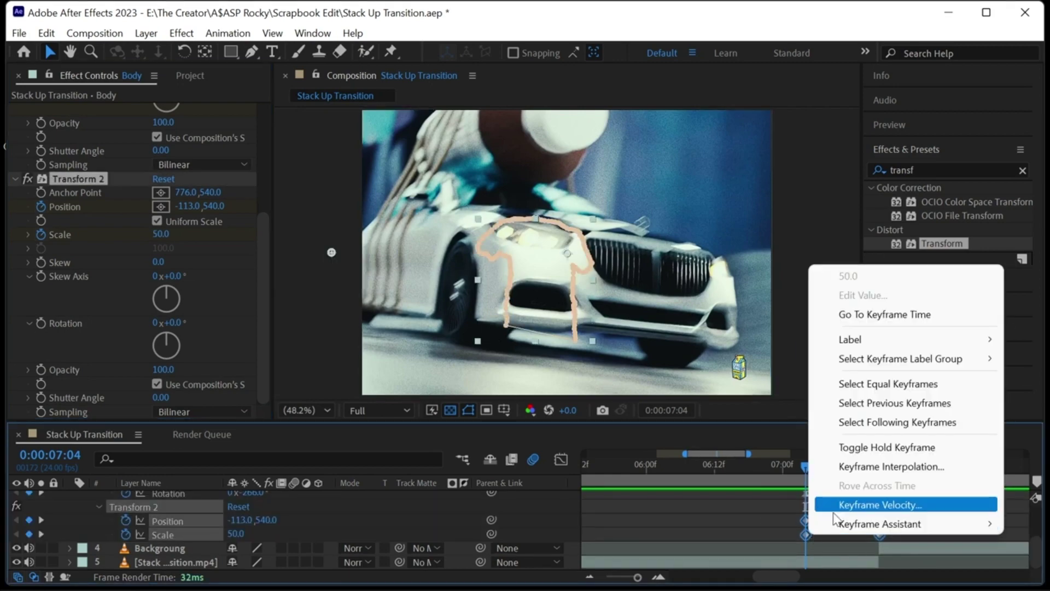
mouse_move(838, 523)
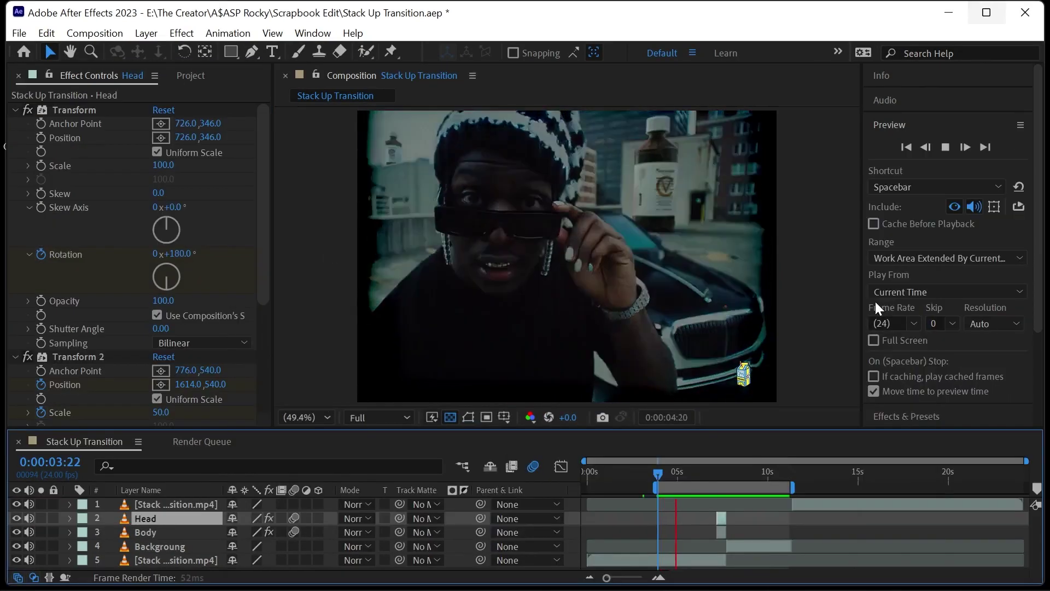